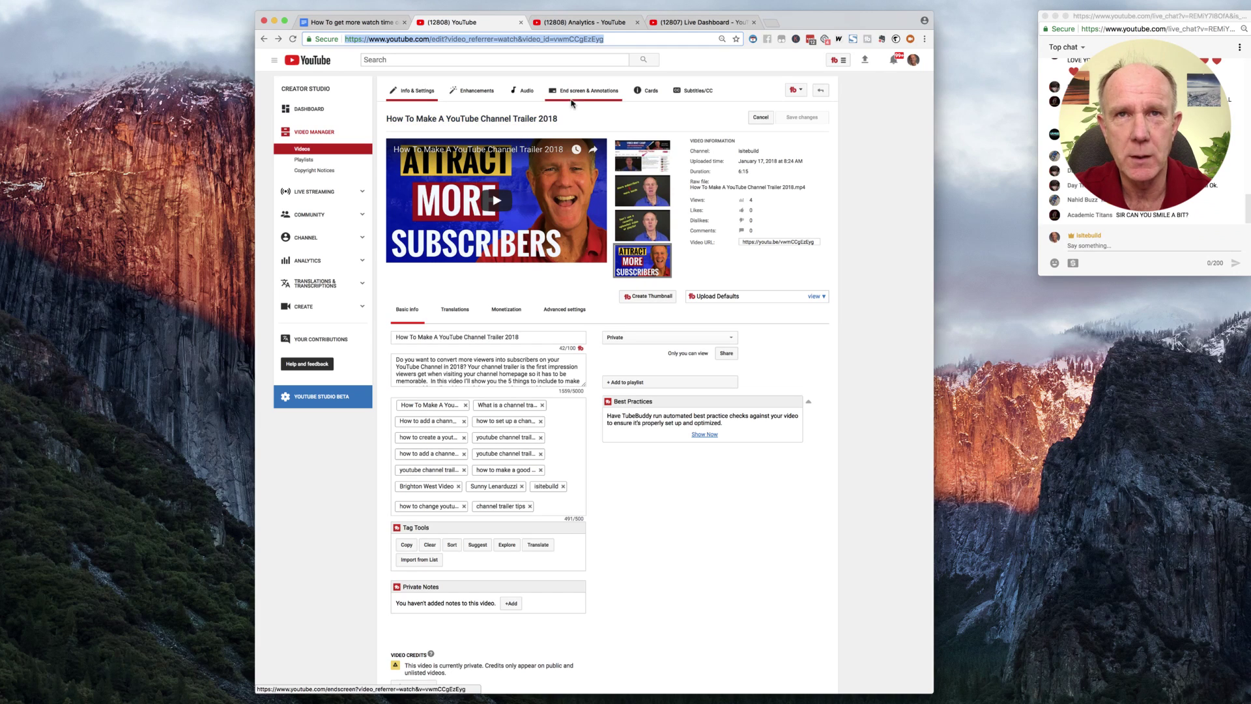
- Open the end screen editor for the channel trailer video and preview its current end screen briefly
{"action": "left_click", "coordinate": [583, 96]}
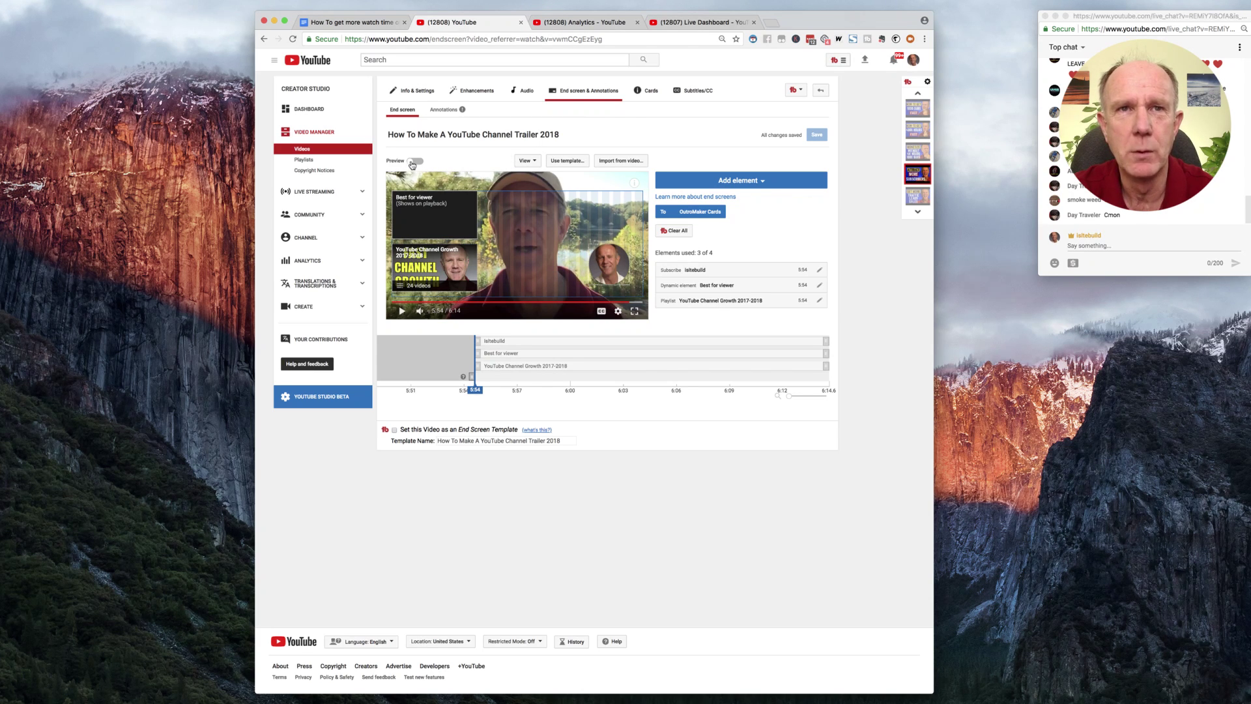
{"action": "left_click", "coordinate": [413, 161]}
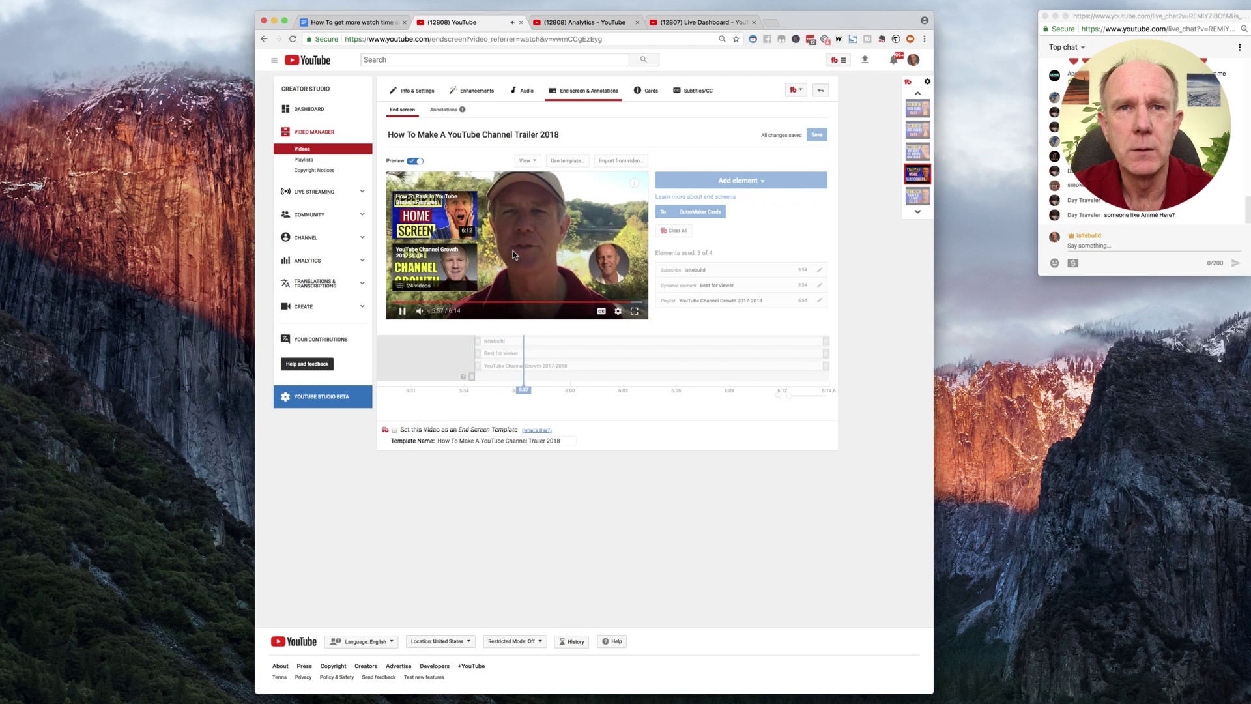
{"action": "left_click", "coordinate": [417, 162]}
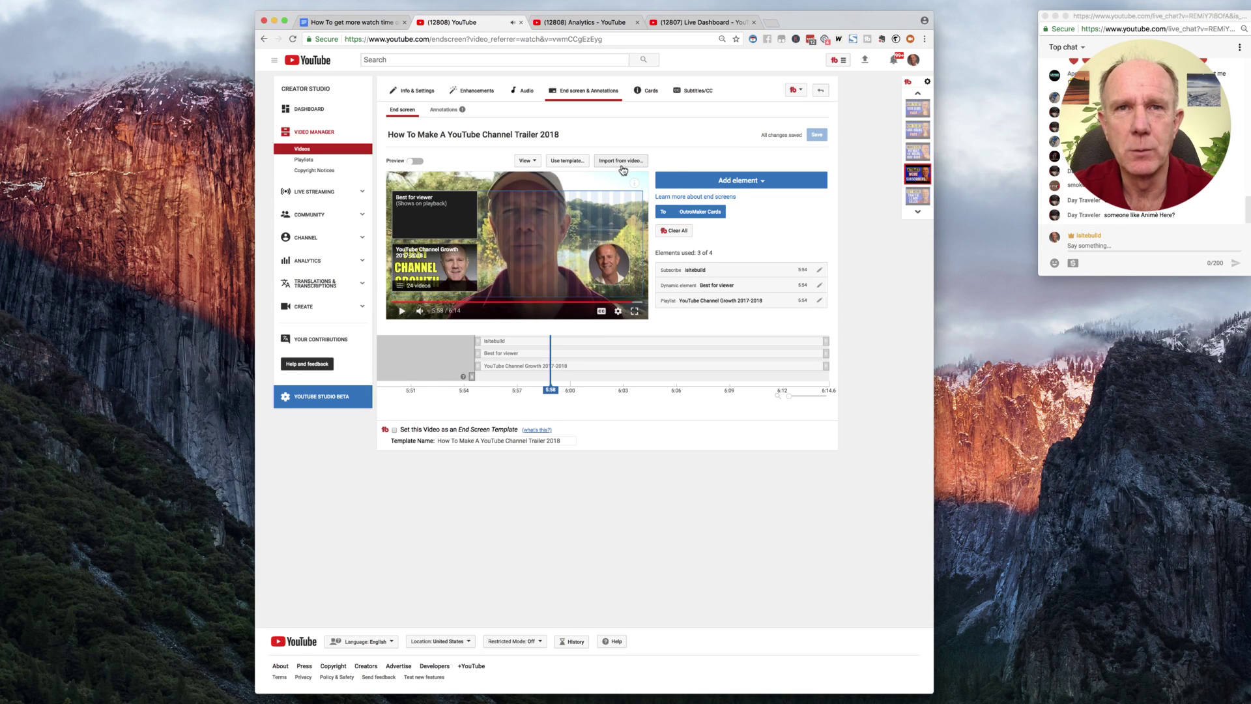
- Hide the grid over the end screen video, show it again and check the view options
{"action": "left_click", "coordinate": [534, 161]}
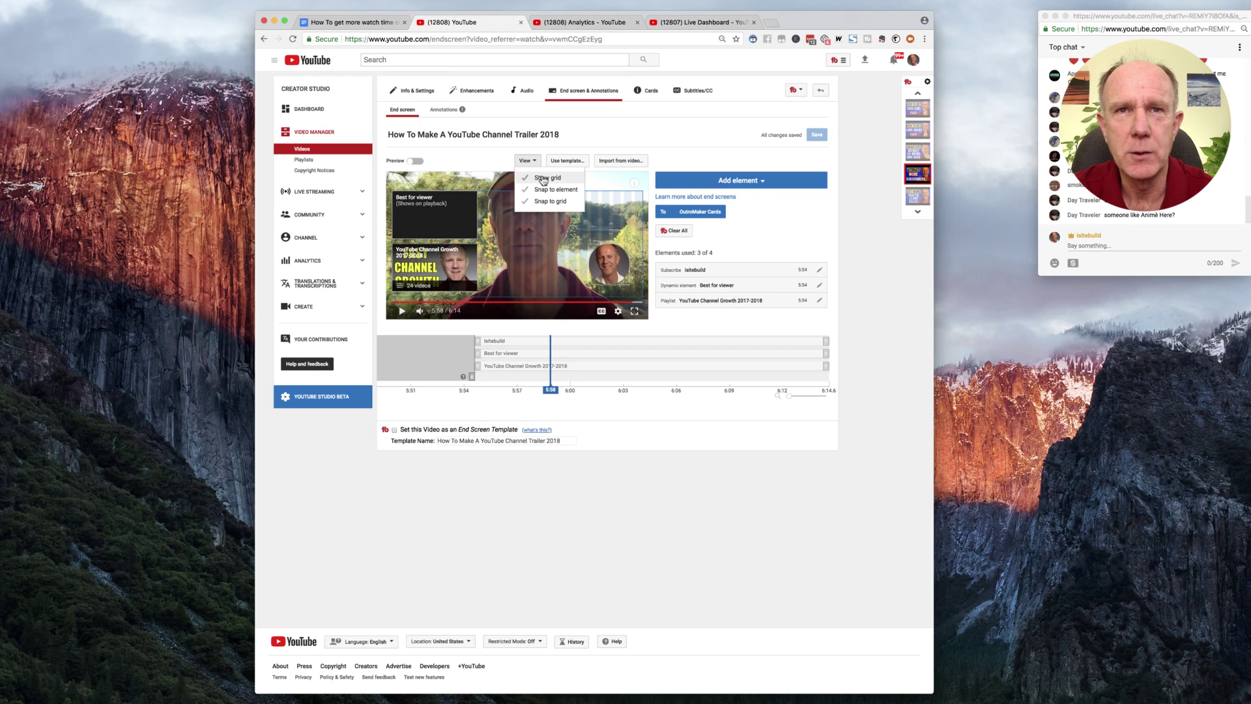
{"action": "left_click", "coordinate": [548, 178]}
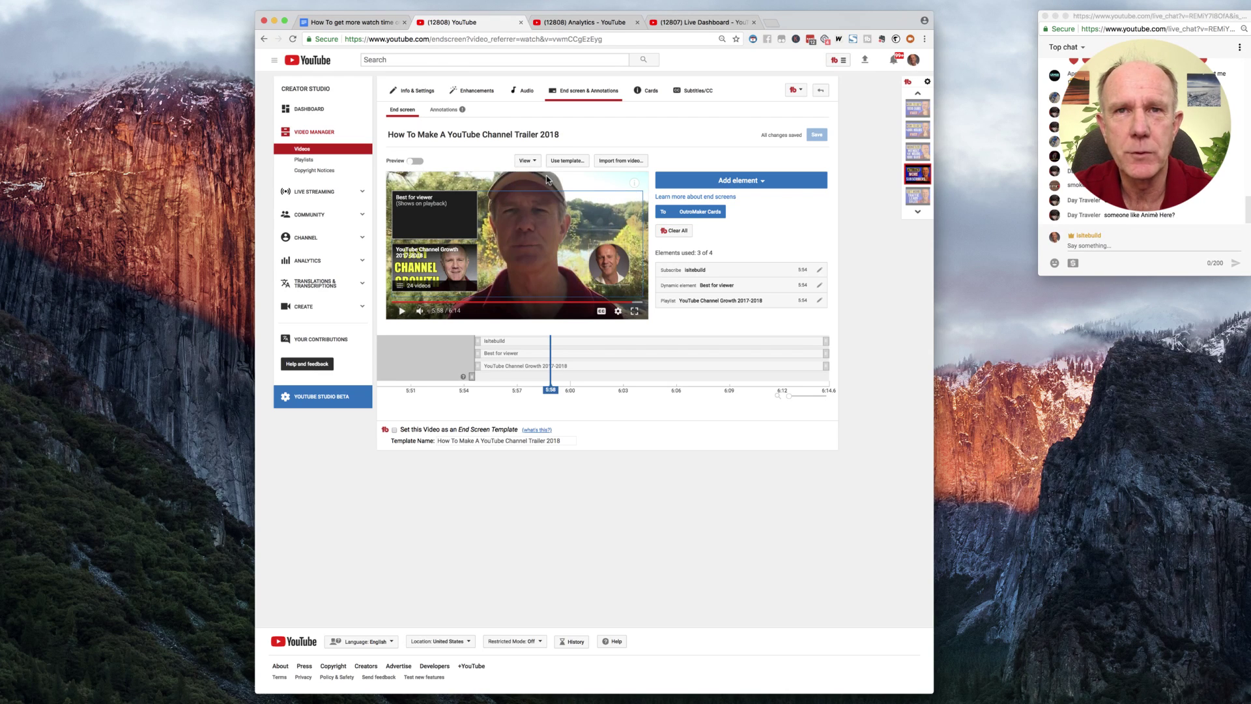
{"action": "left_click", "coordinate": [535, 165]}
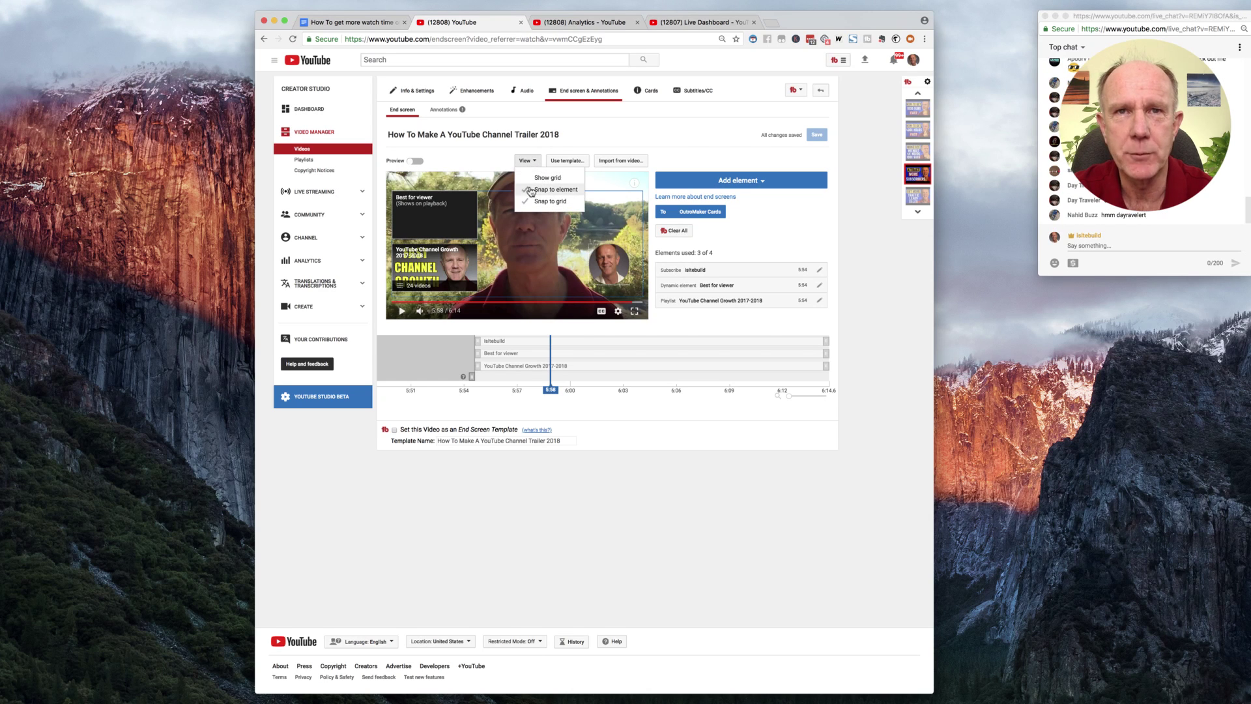
{"action": "left_click", "coordinate": [528, 180]}
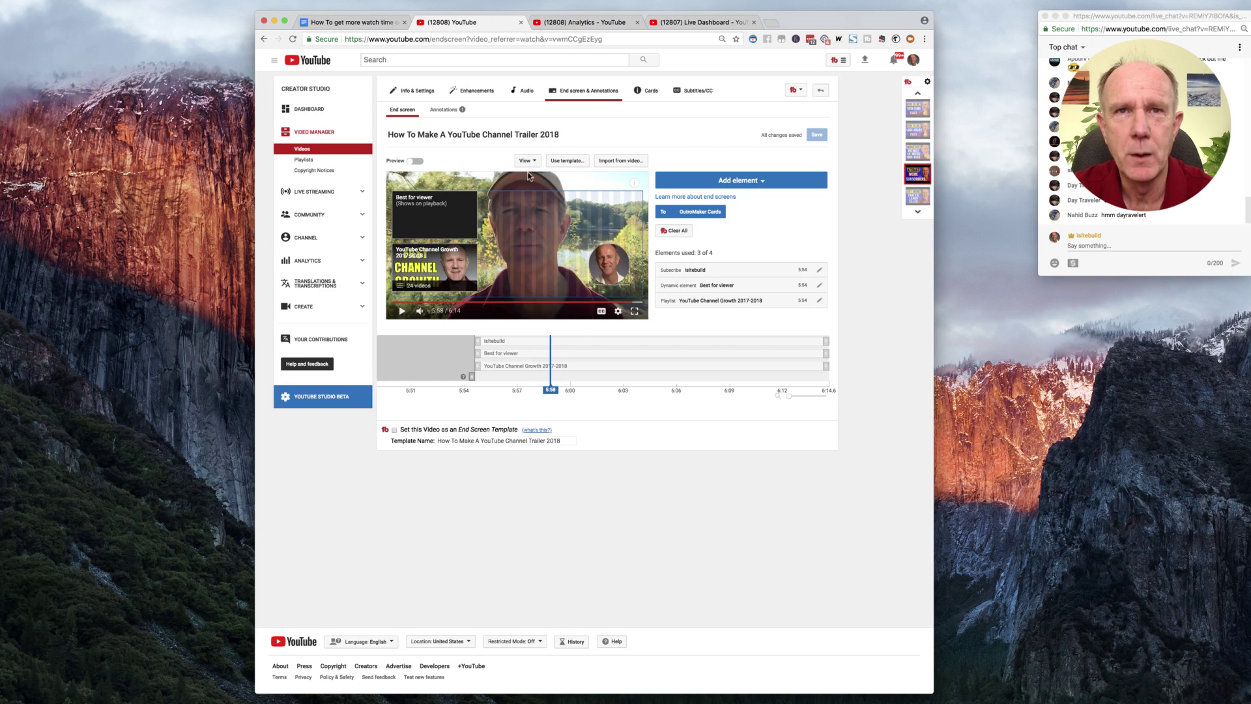
{"action": "left_click", "coordinate": [537, 163]}
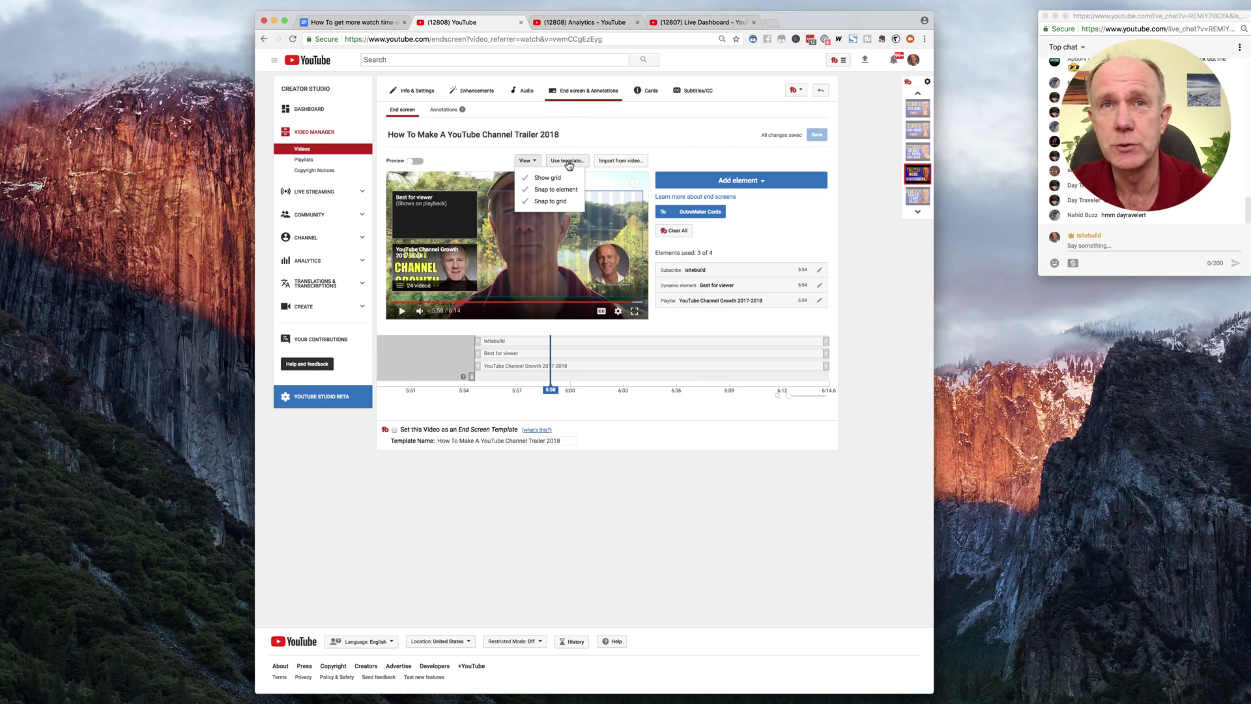
- Examine the available end screen template layouts, from one video with subscribe through four videos, without applying any
{"action": "left_click", "coordinate": [568, 161]}
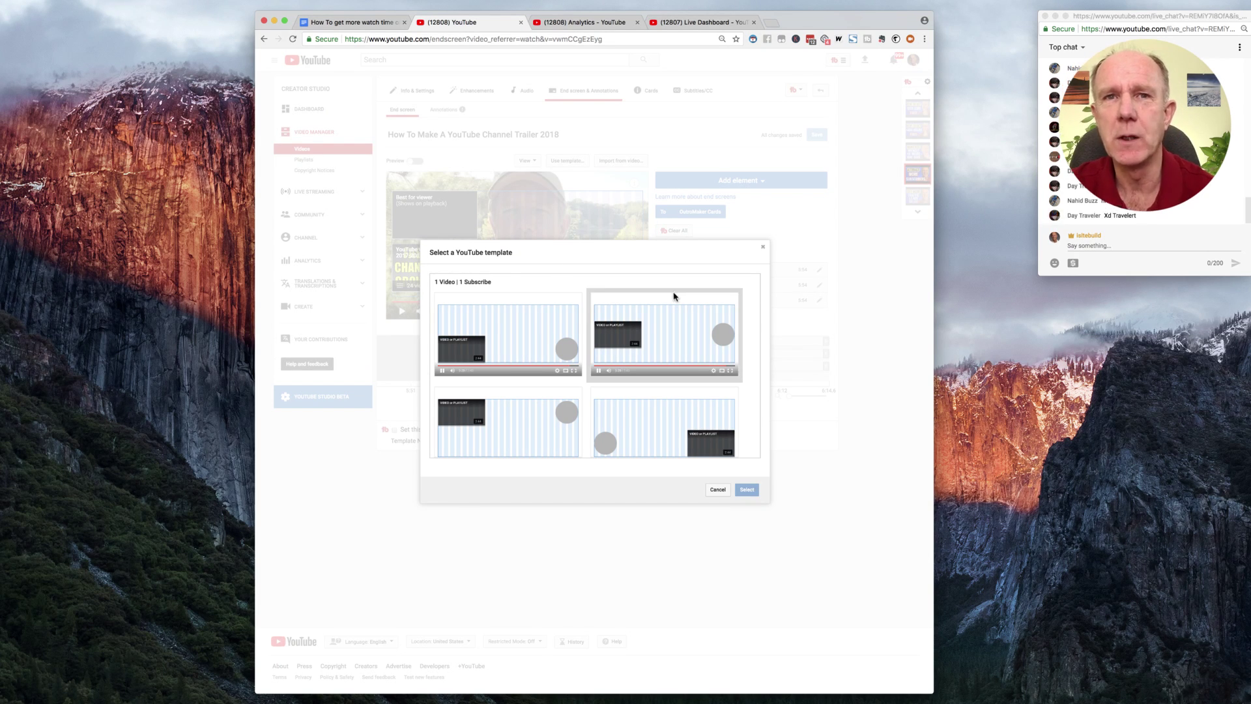
{"action": "scroll", "coordinate": [505, 311], "scroll_direction": "down", "scroll_amount": 1}
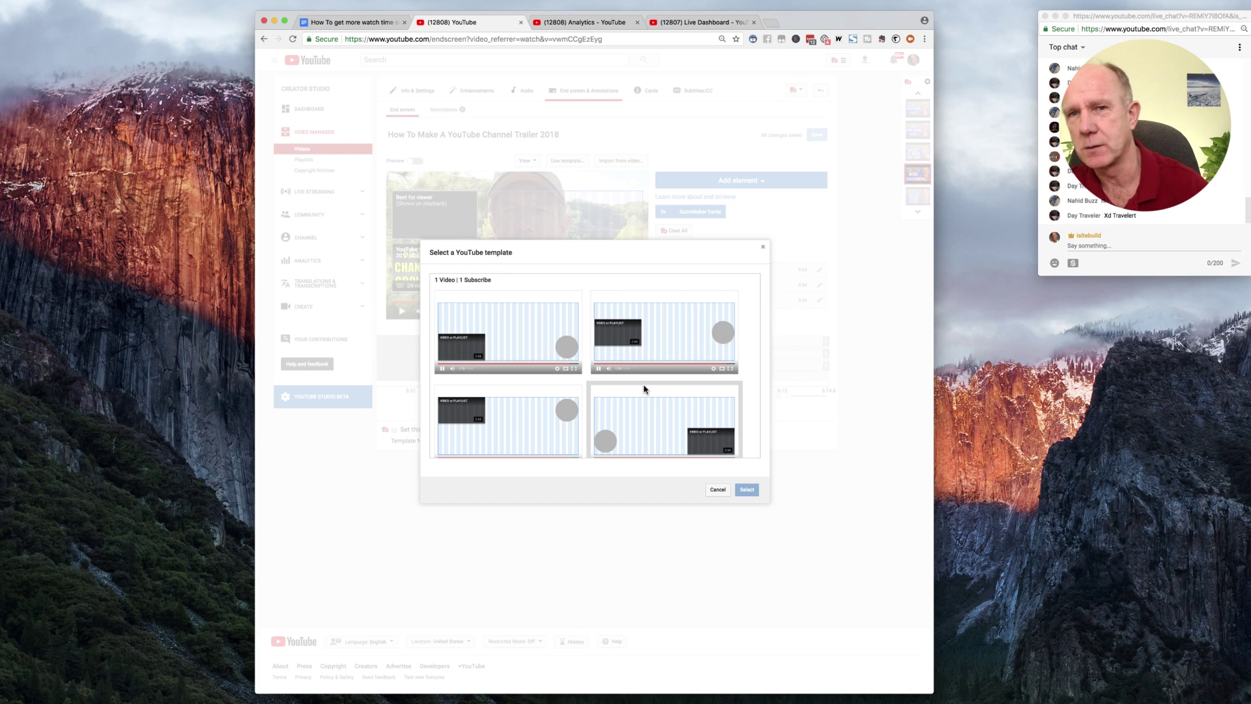
{"action": "scroll", "coordinate": [644, 389], "scroll_direction": "down", "scroll_amount": 3}
{"action": "scroll", "coordinate": [641, 390], "scroll_direction": "down", "scroll_amount": 5}
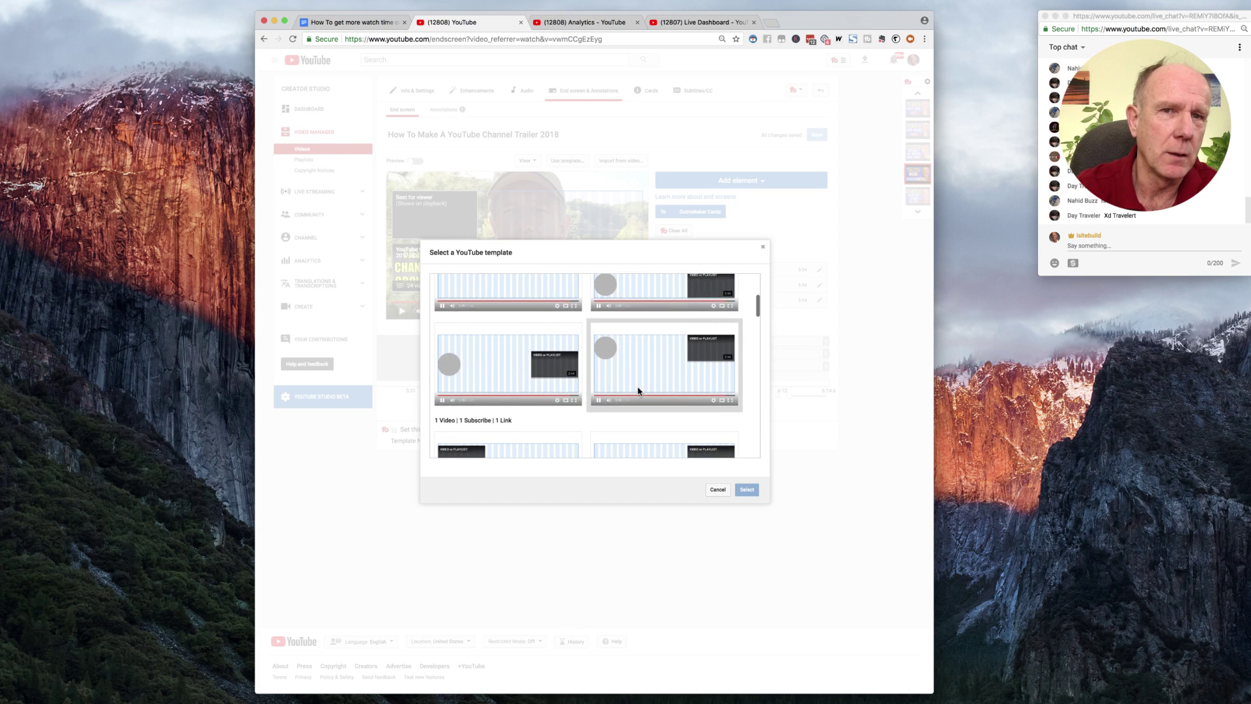
{"action": "scroll", "coordinate": [636, 392], "scroll_direction": "down", "scroll_amount": 4}
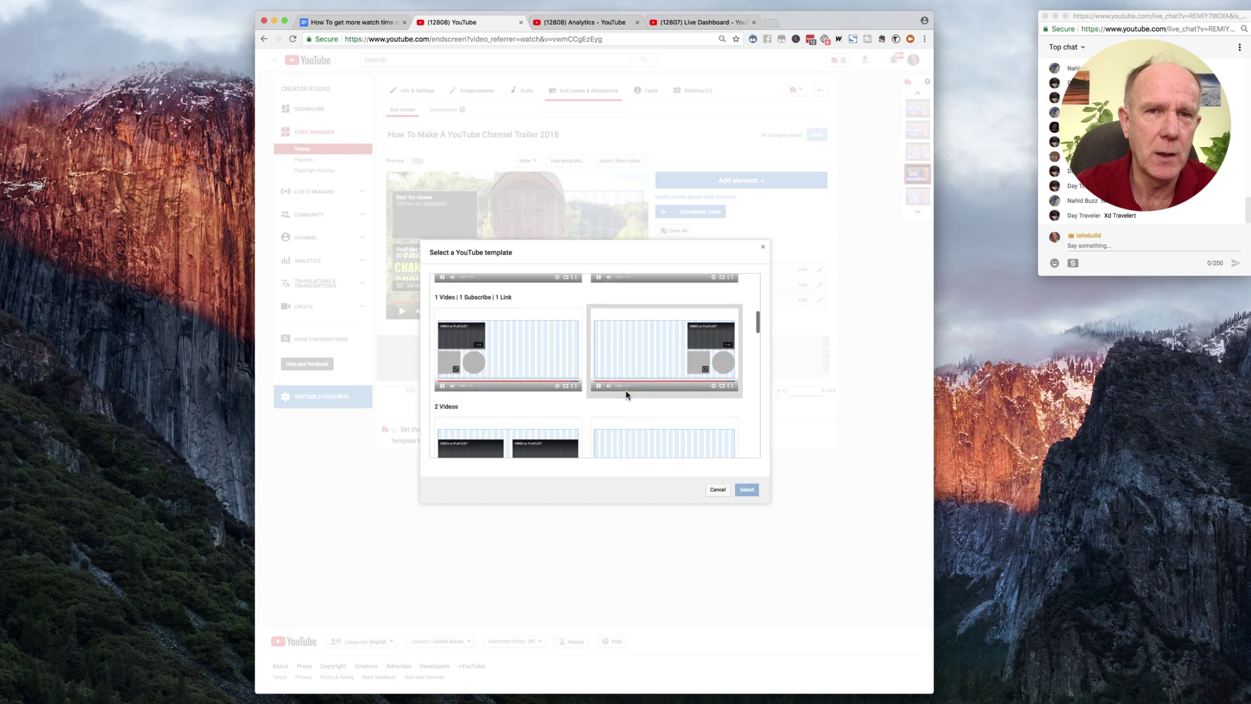
{"action": "scroll", "coordinate": [627, 395], "scroll_direction": "down", "scroll_amount": 3}
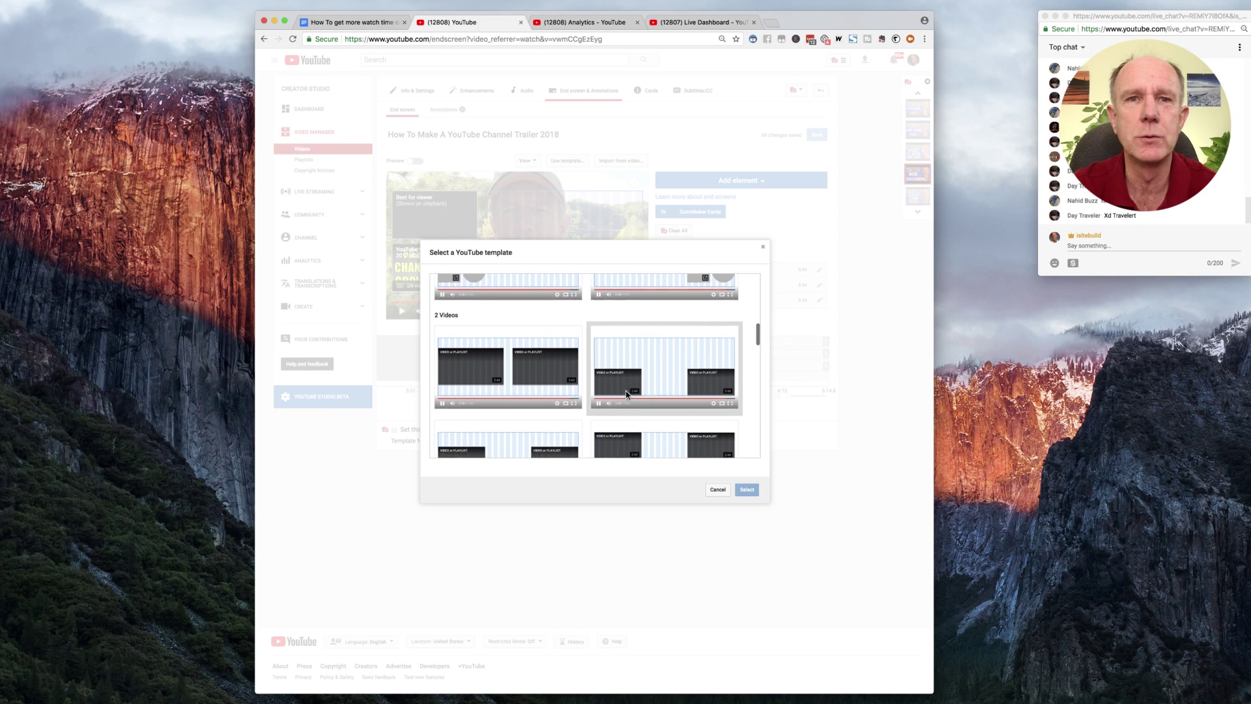
{"action": "scroll", "coordinate": [626, 394], "scroll_direction": "down", "scroll_amount": 4}
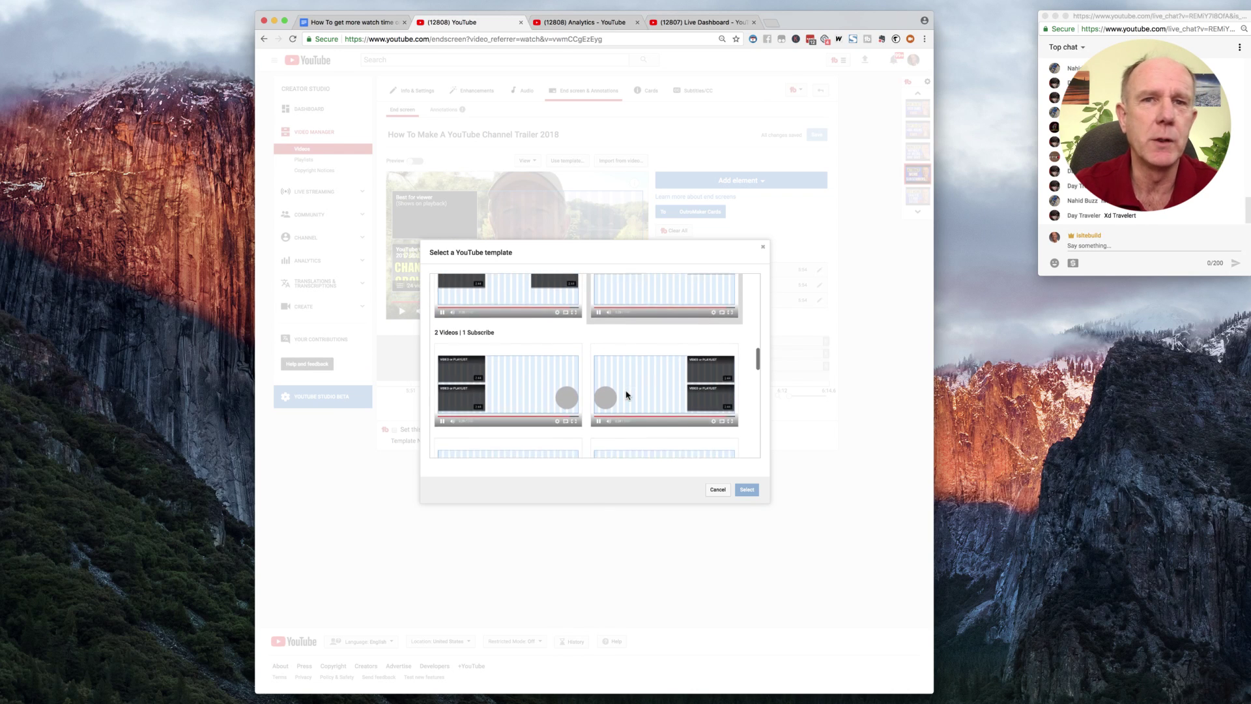
{"action": "scroll", "coordinate": [624, 394], "scroll_direction": "down", "scroll_amount": 4}
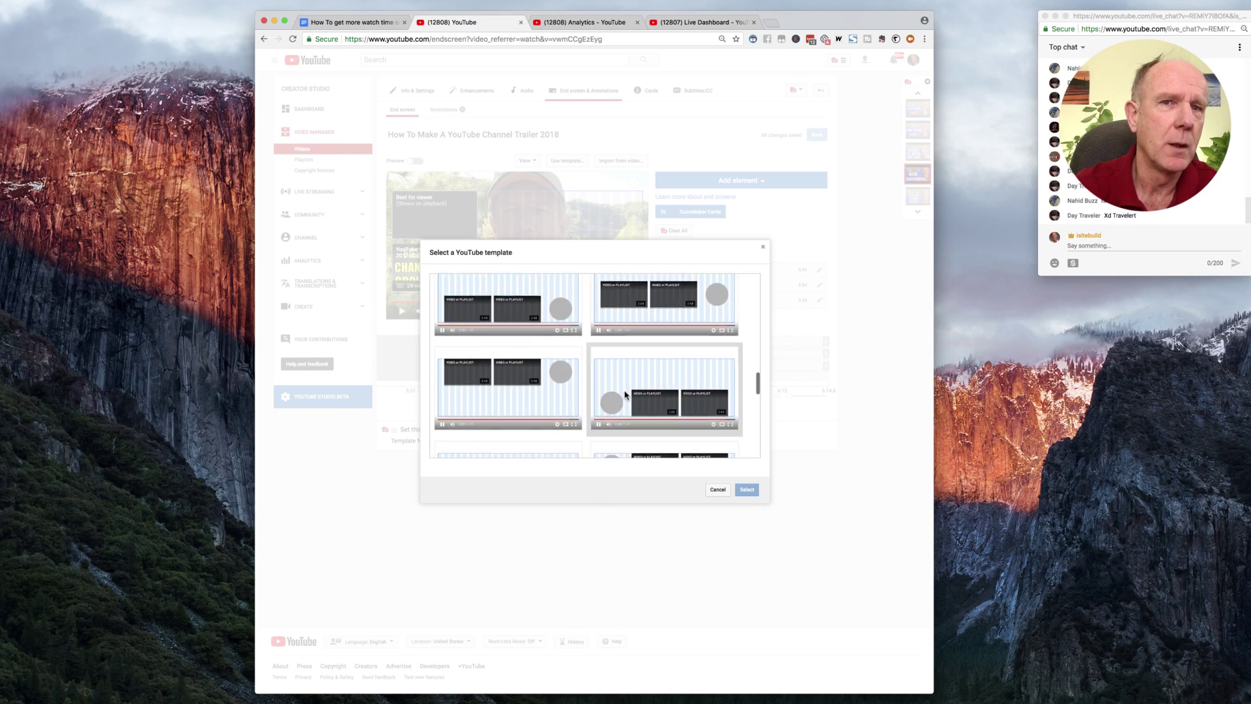
{"action": "scroll", "coordinate": [625, 395], "scroll_direction": "down", "scroll_amount": 5}
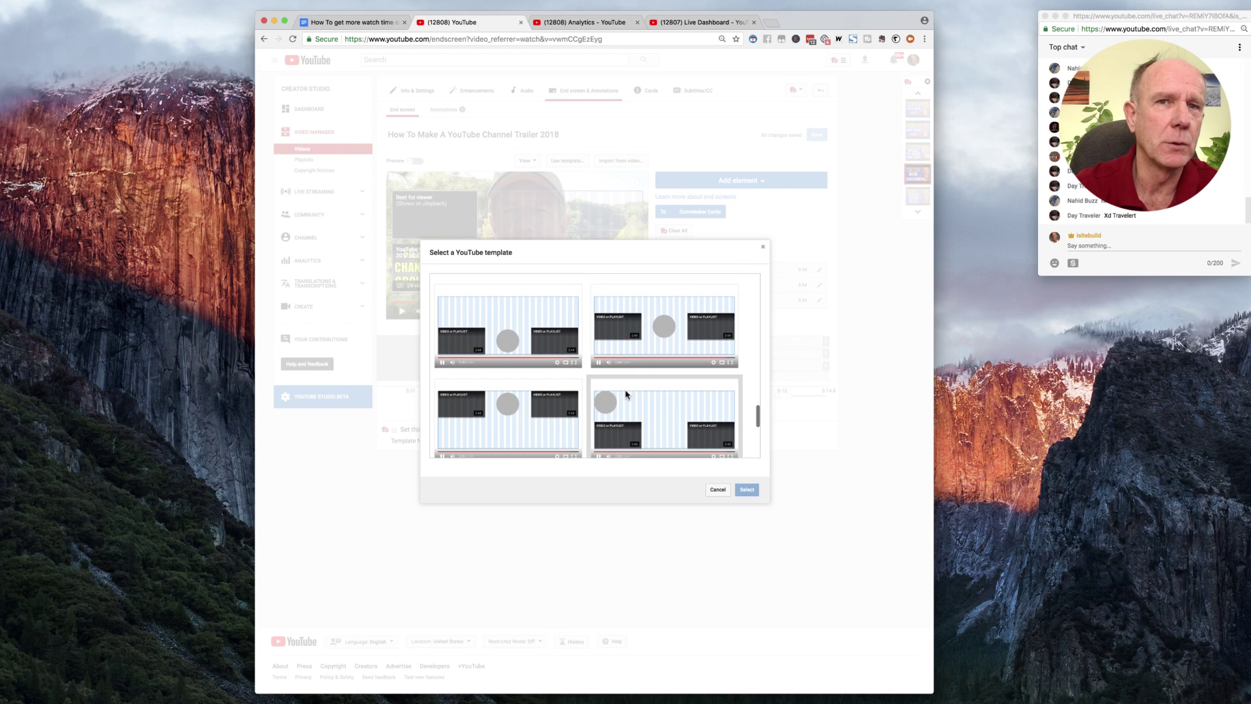
{"action": "scroll", "coordinate": [626, 394], "scroll_direction": "down", "scroll_amount": 4}
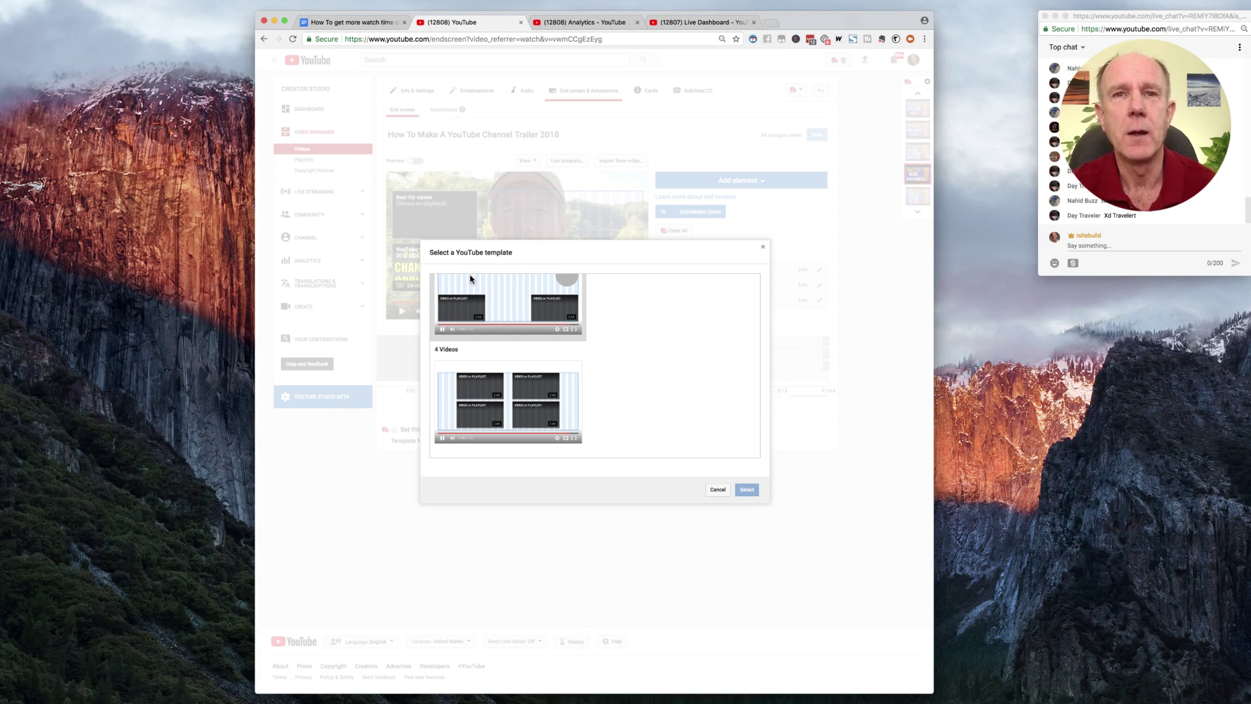
{"action": "left_click", "coordinate": [763, 250]}
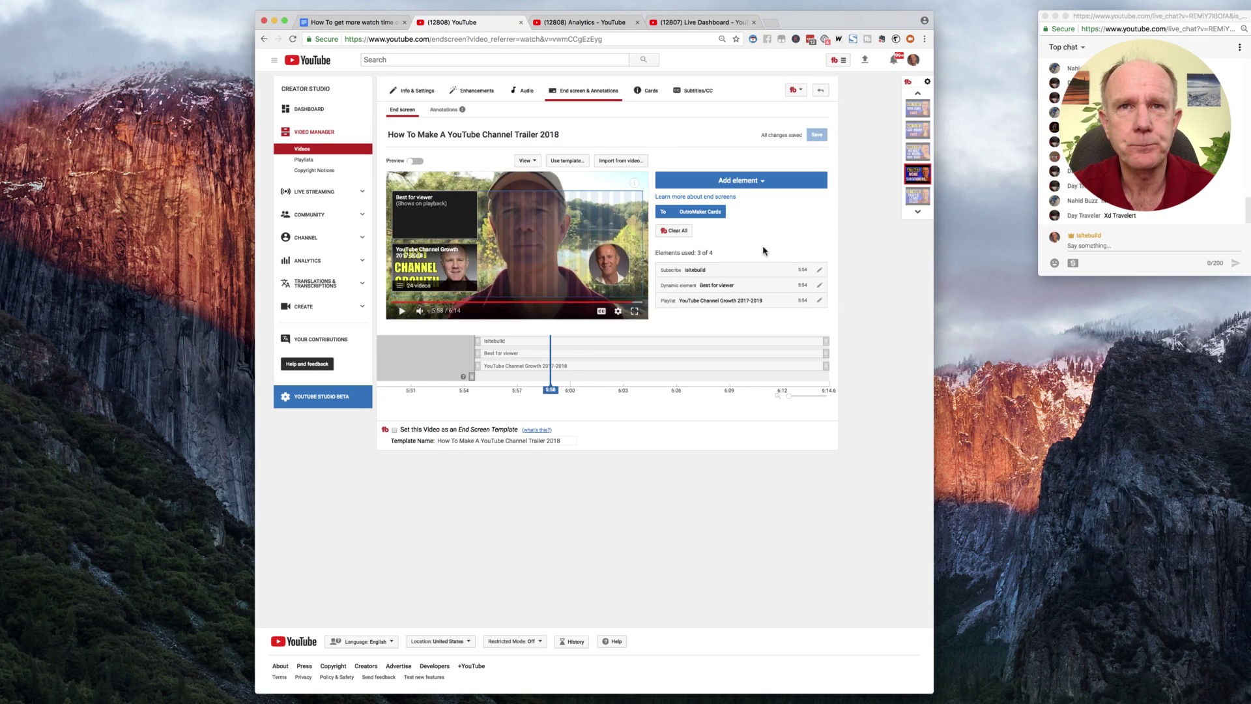
- Look at the template chooser again and at the videos offered for end screen import, without selecting anything
{"action": "left_click", "coordinate": [568, 161]}
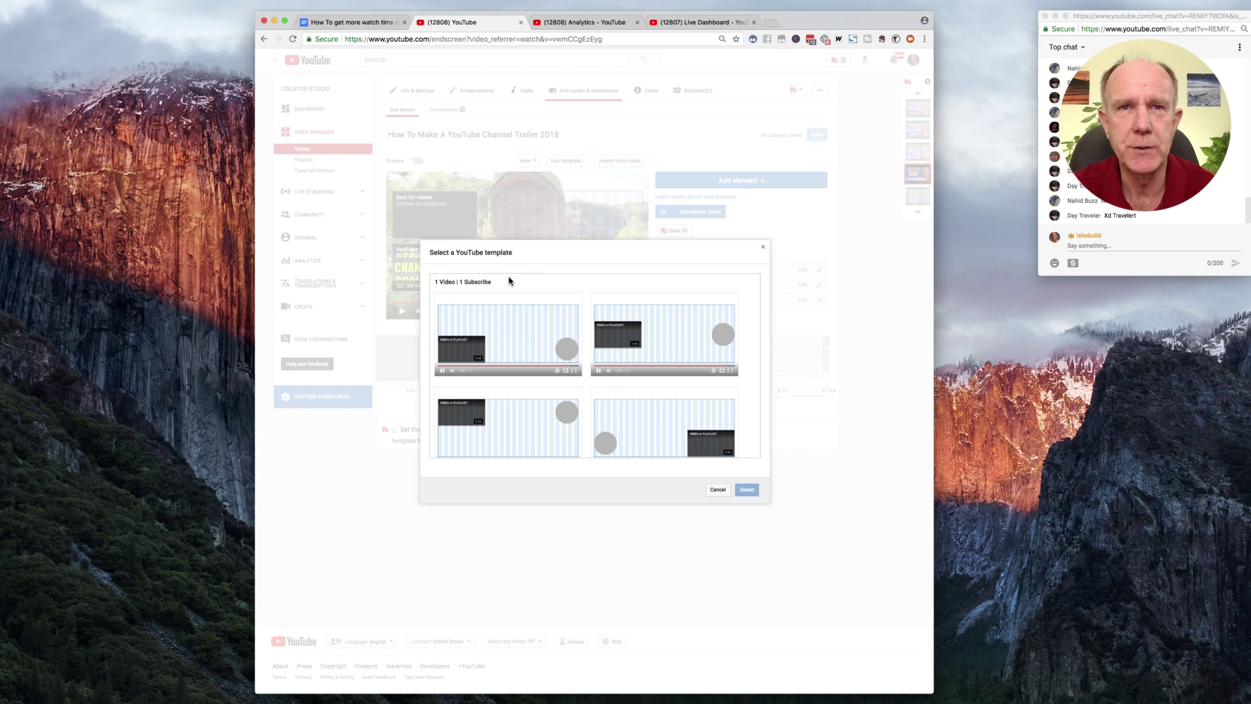
{"action": "left_click", "coordinate": [764, 247]}
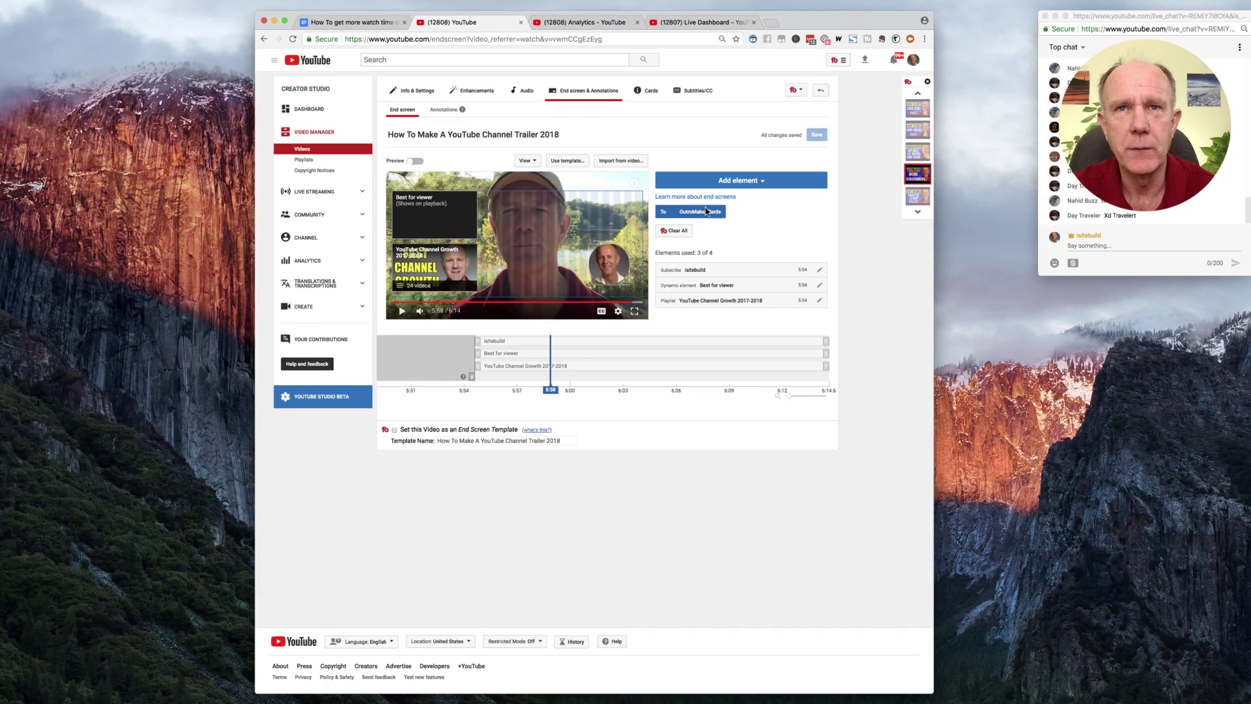
{"action": "left_click", "coordinate": [622, 161]}
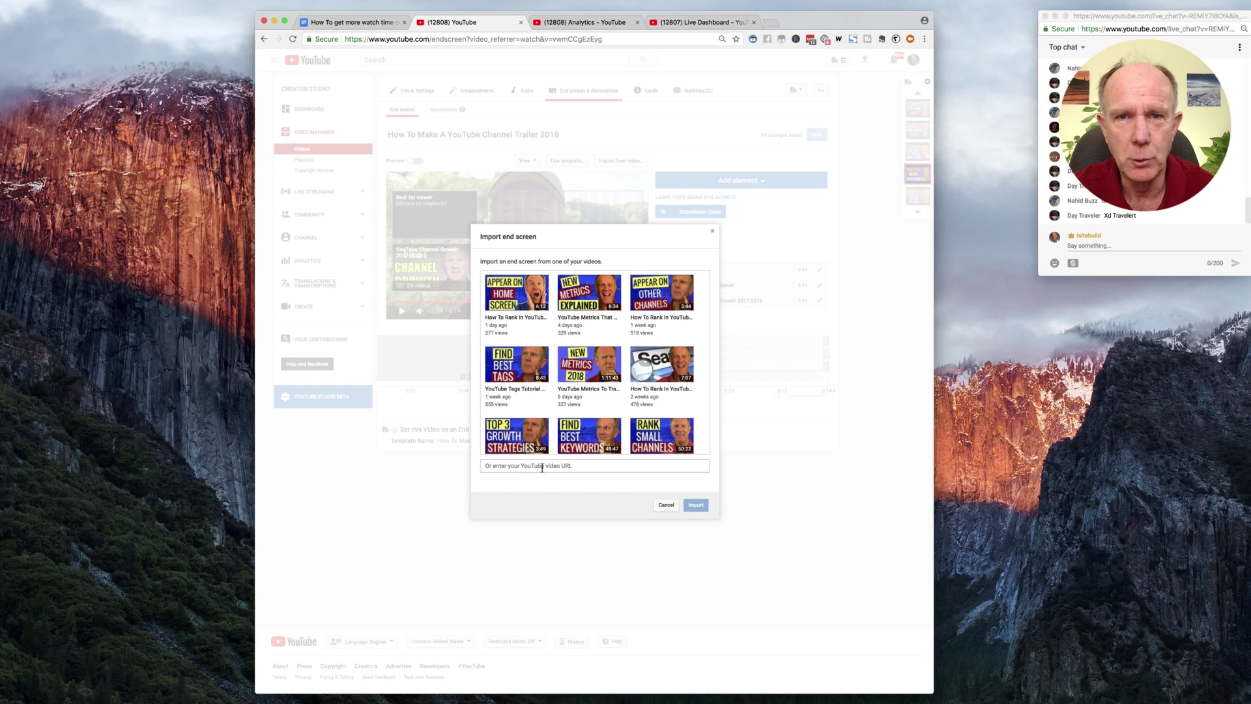
{"action": "left_click", "coordinate": [666, 507]}
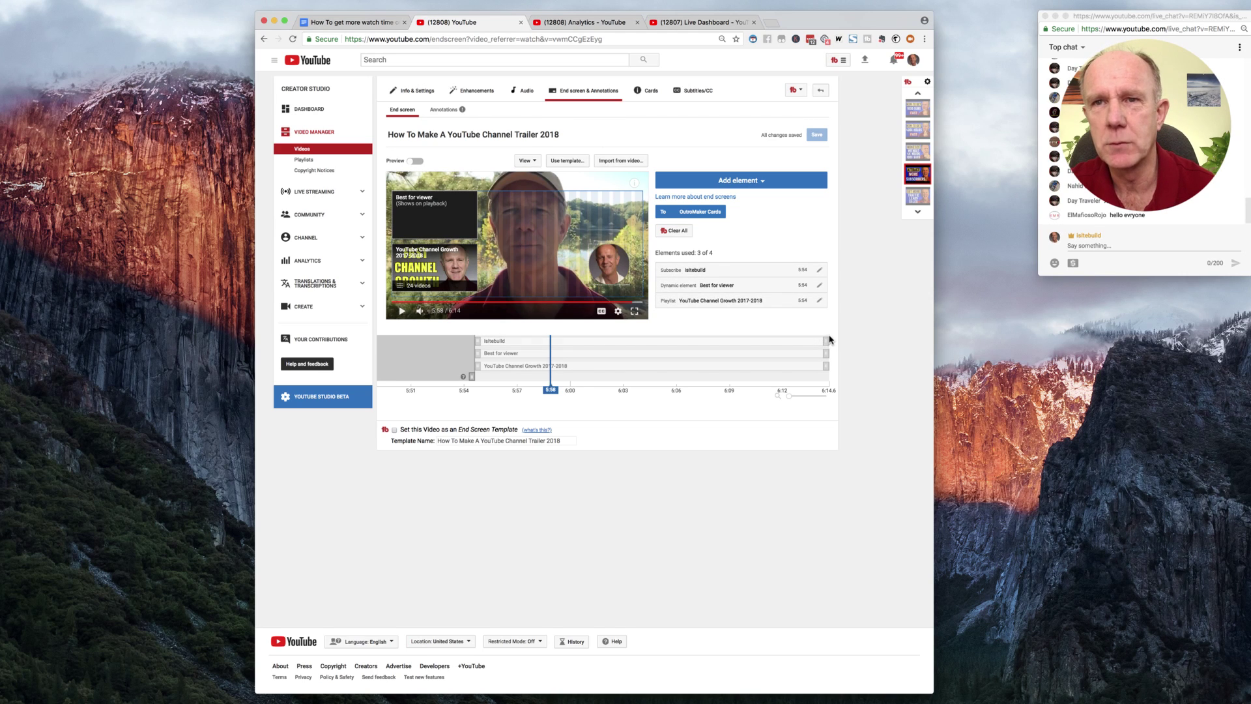
- Delete the subscribe, Best for viewer and YouTube Channel Growth 2017-2018 playlist elements from the end screen
{"action": "left_click", "coordinate": [820, 272]}
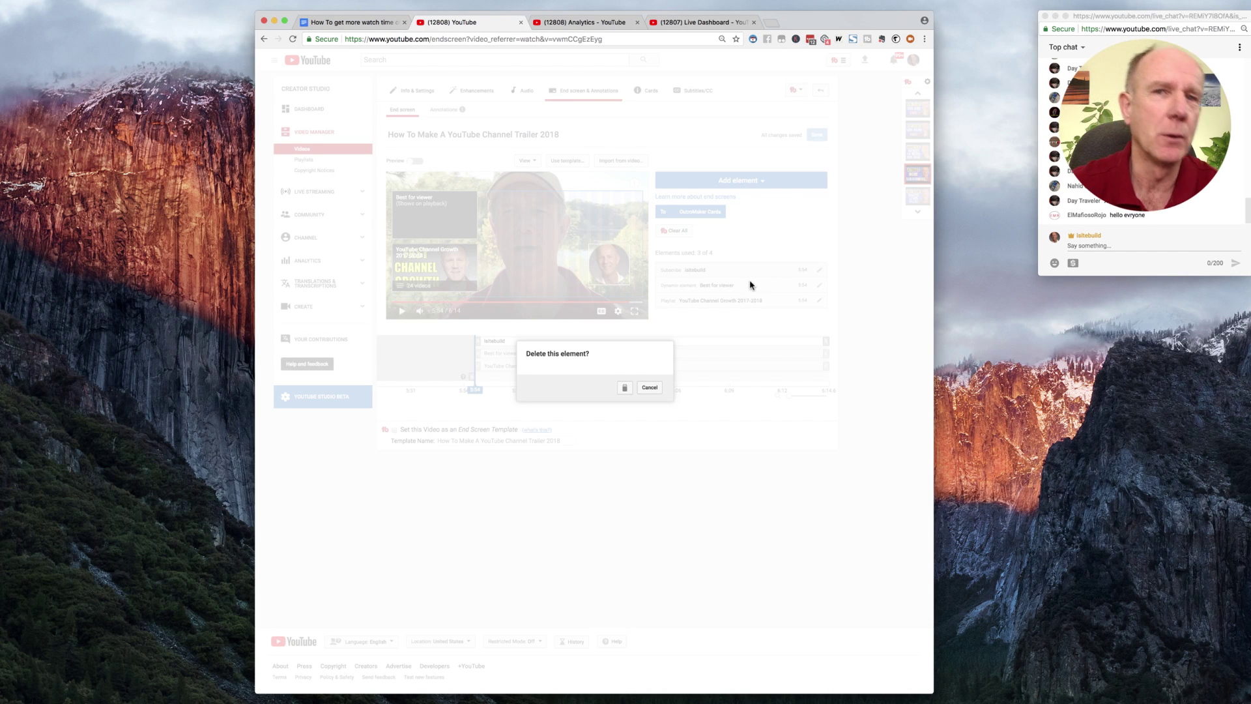
{"action": "left_click", "coordinate": [624, 388]}
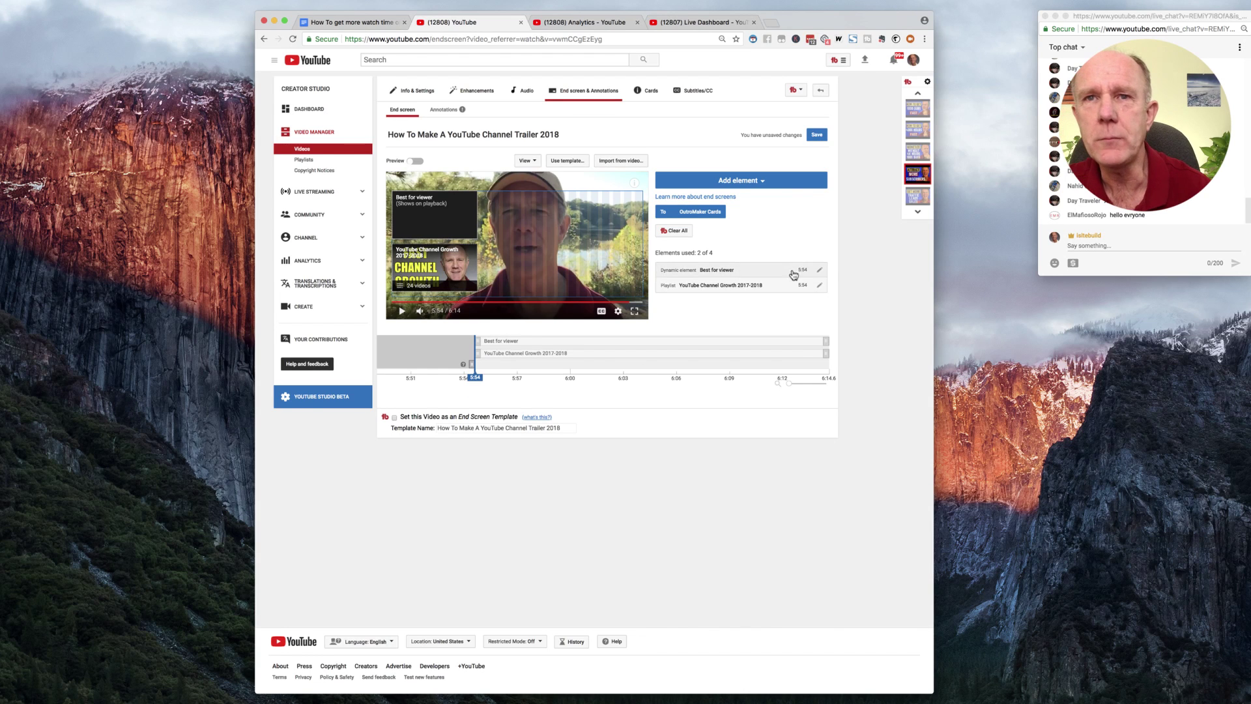
{"action": "left_click", "coordinate": [820, 271]}
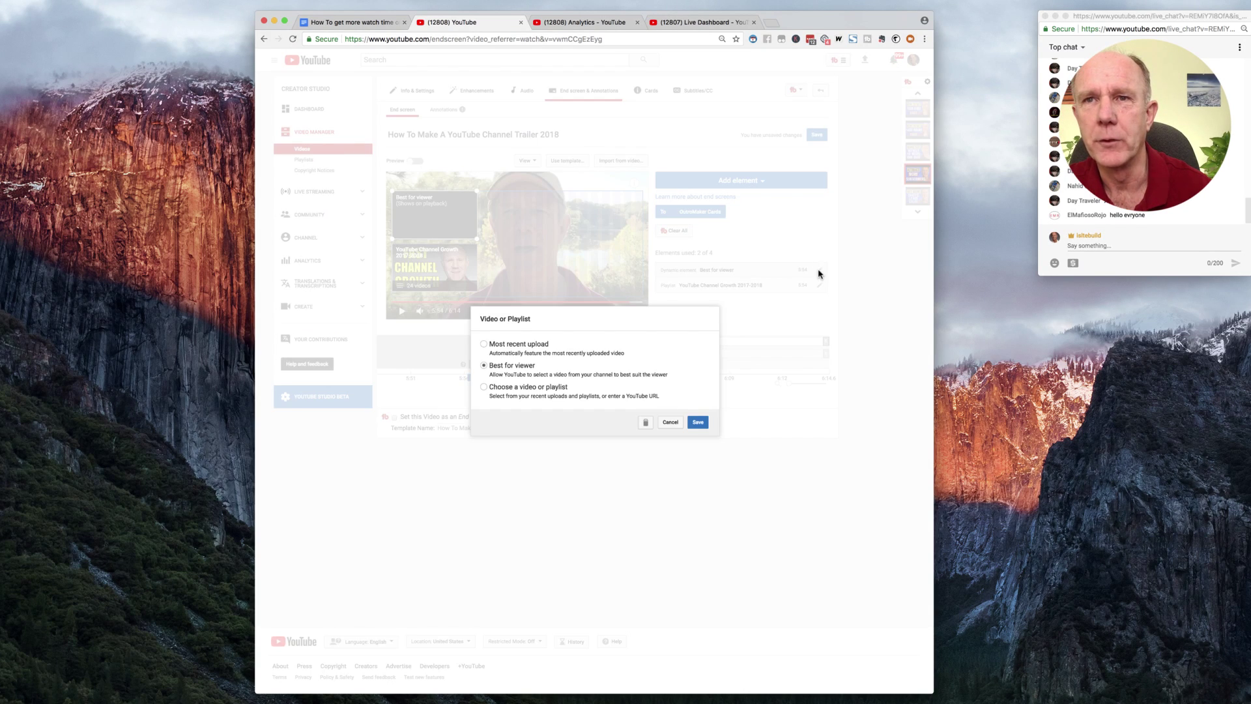
{"action": "left_click", "coordinate": [645, 423]}
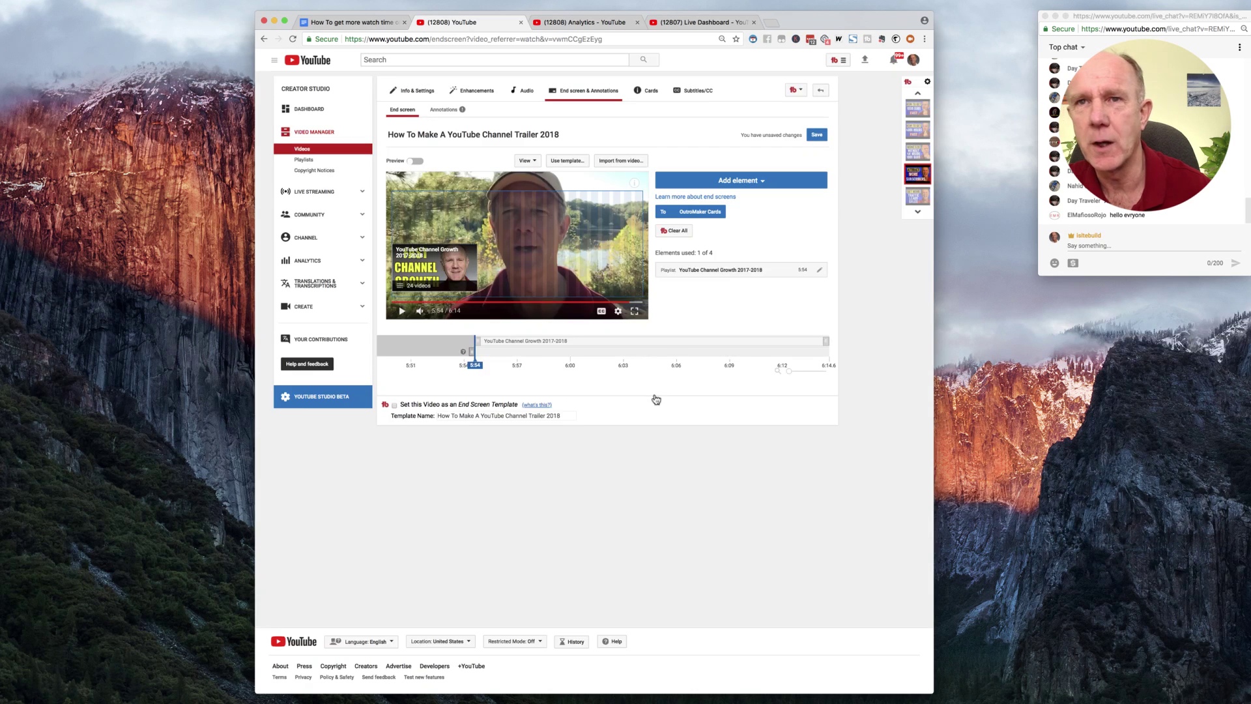
{"action": "left_click", "coordinate": [820, 272]}
{"action": "left_click", "coordinate": [643, 492]}
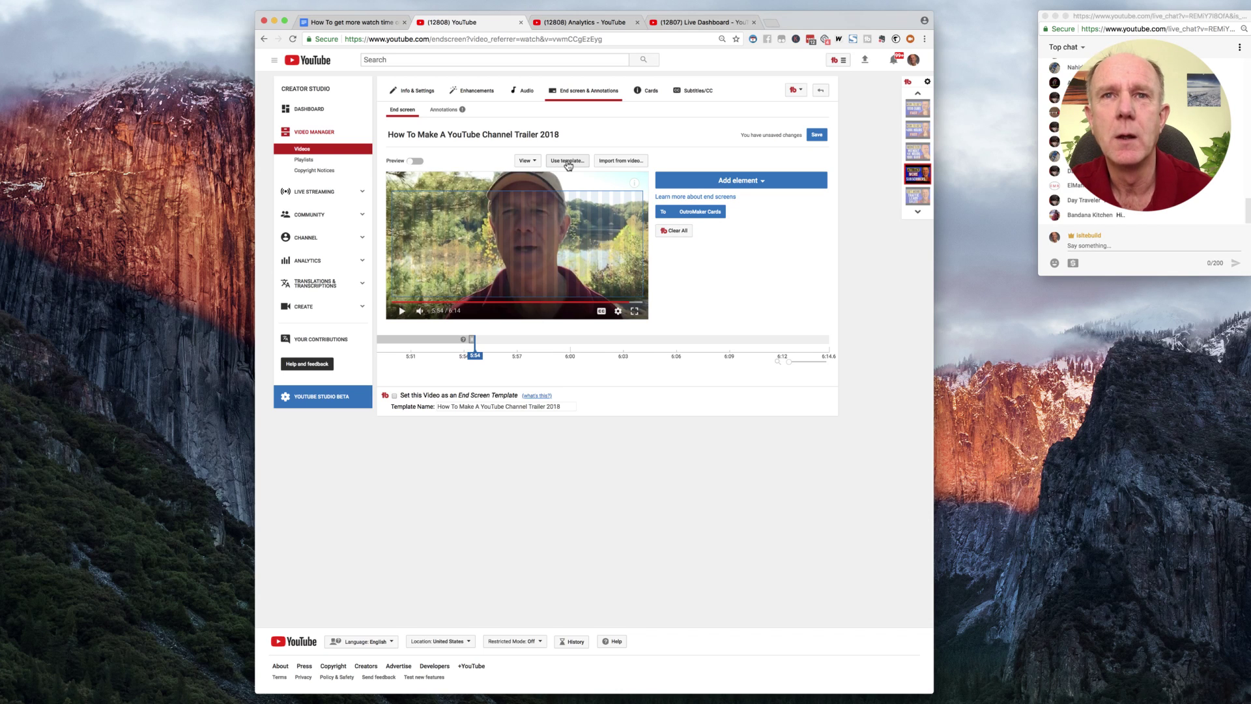
- Apply the "1 Video | 1 Subscribe | 1 Link" end screen template that groups its elements on the left side of the video
{"action": "left_click", "coordinate": [569, 166]}
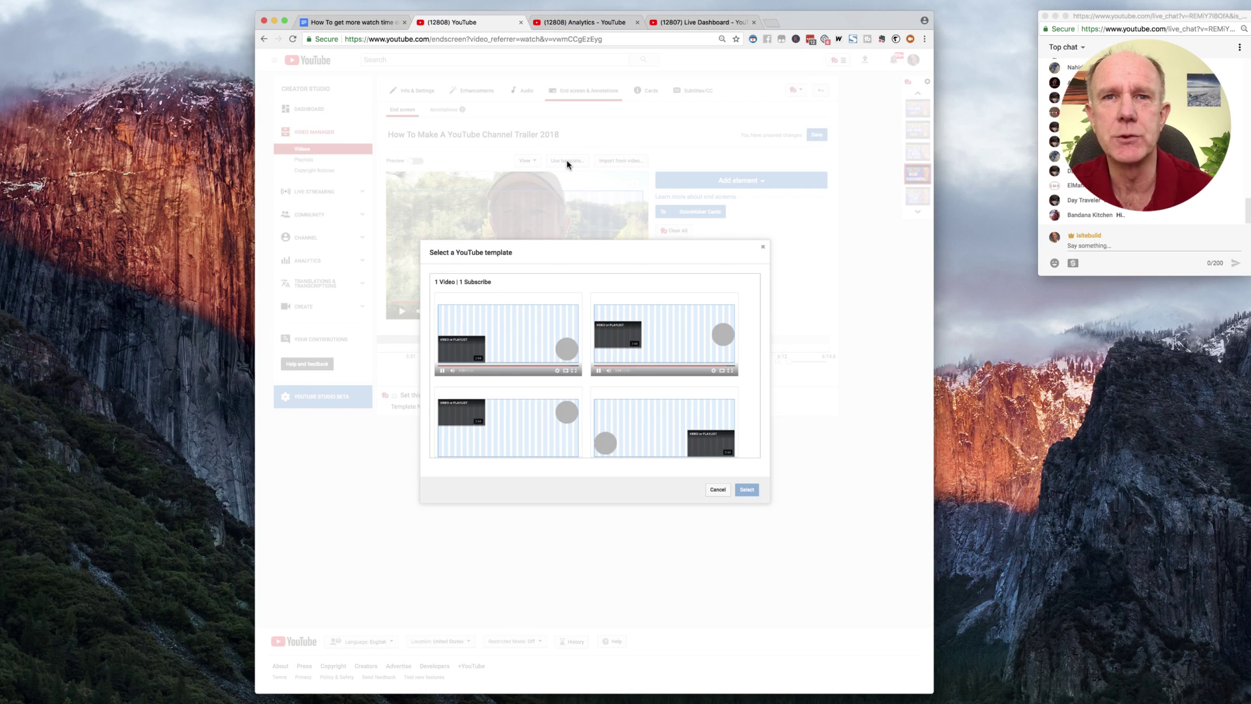
{"action": "scroll", "coordinate": [558, 356], "scroll_direction": "down", "scroll_amount": 2}
{"action": "scroll", "coordinate": [557, 355], "scroll_direction": "down", "scroll_amount": 5}
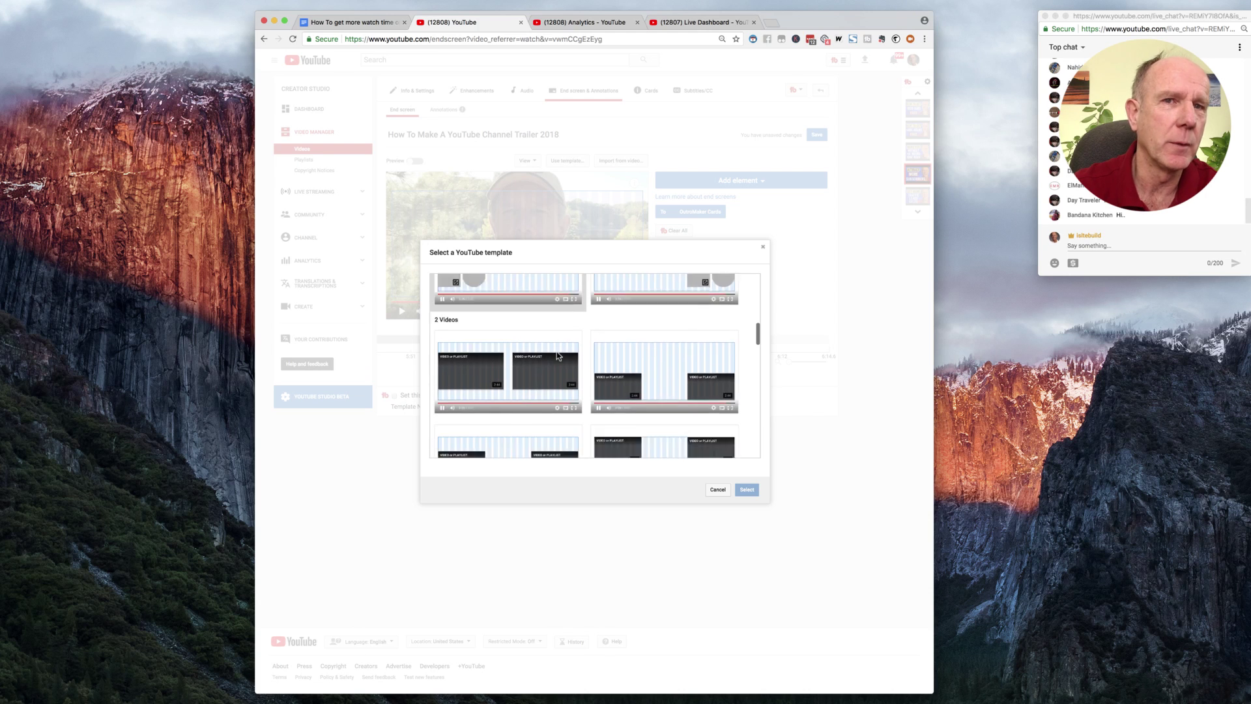
{"action": "scroll", "coordinate": [558, 355], "scroll_direction": "down", "scroll_amount": 5}
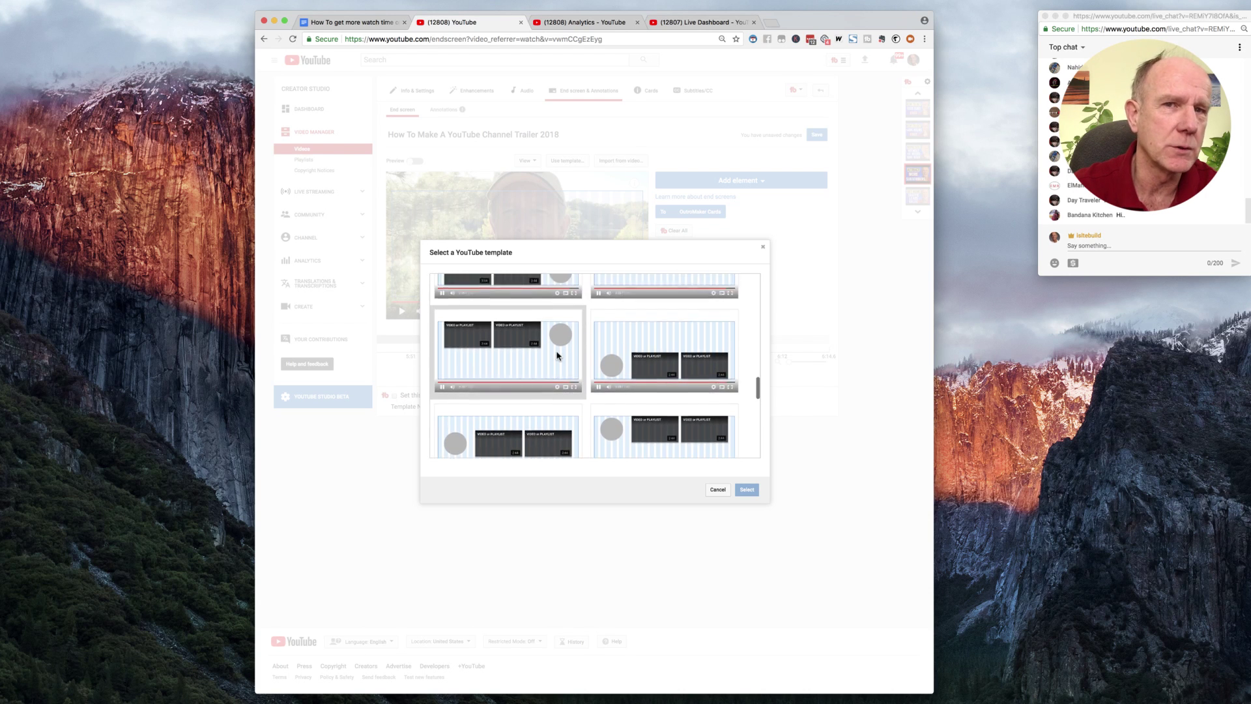
{"action": "scroll", "coordinate": [557, 355], "scroll_direction": "down", "scroll_amount": 5}
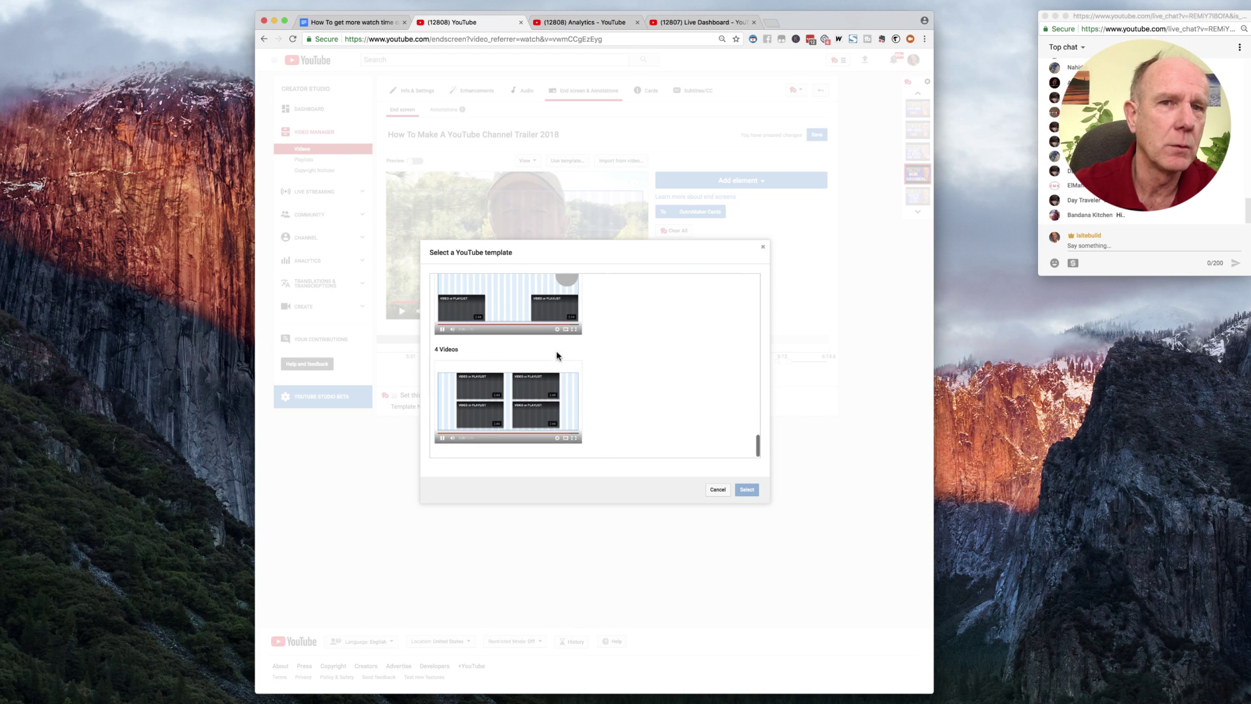
{"action": "scroll", "coordinate": [557, 356], "scroll_direction": "up", "scroll_amount": 5}
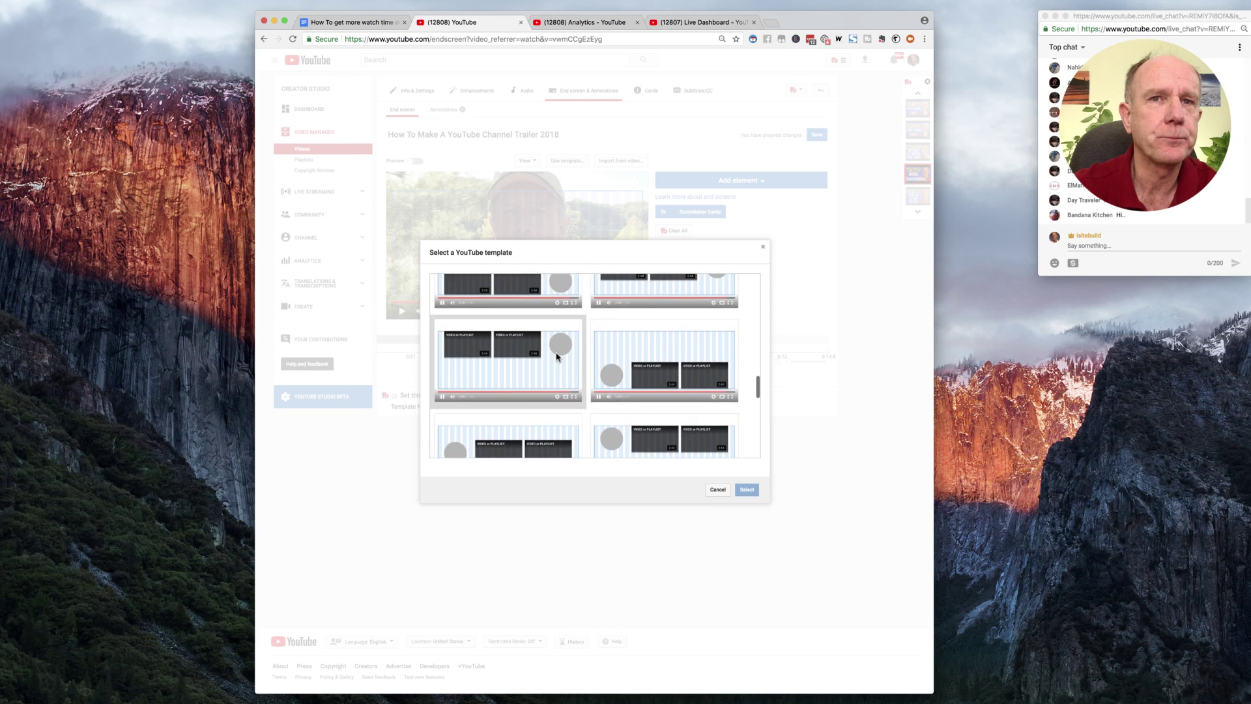
{"action": "scroll", "coordinate": [556, 356], "scroll_direction": "up", "scroll_amount": 5}
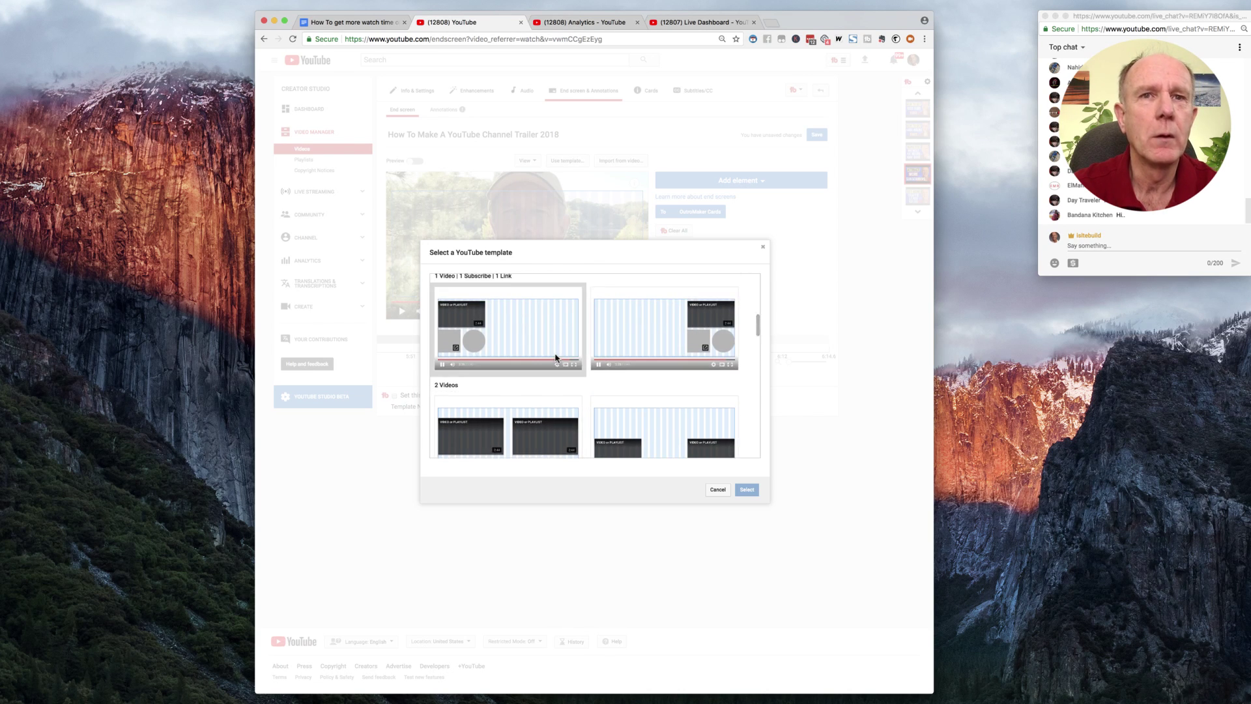
{"action": "left_click", "coordinate": [518, 321]}
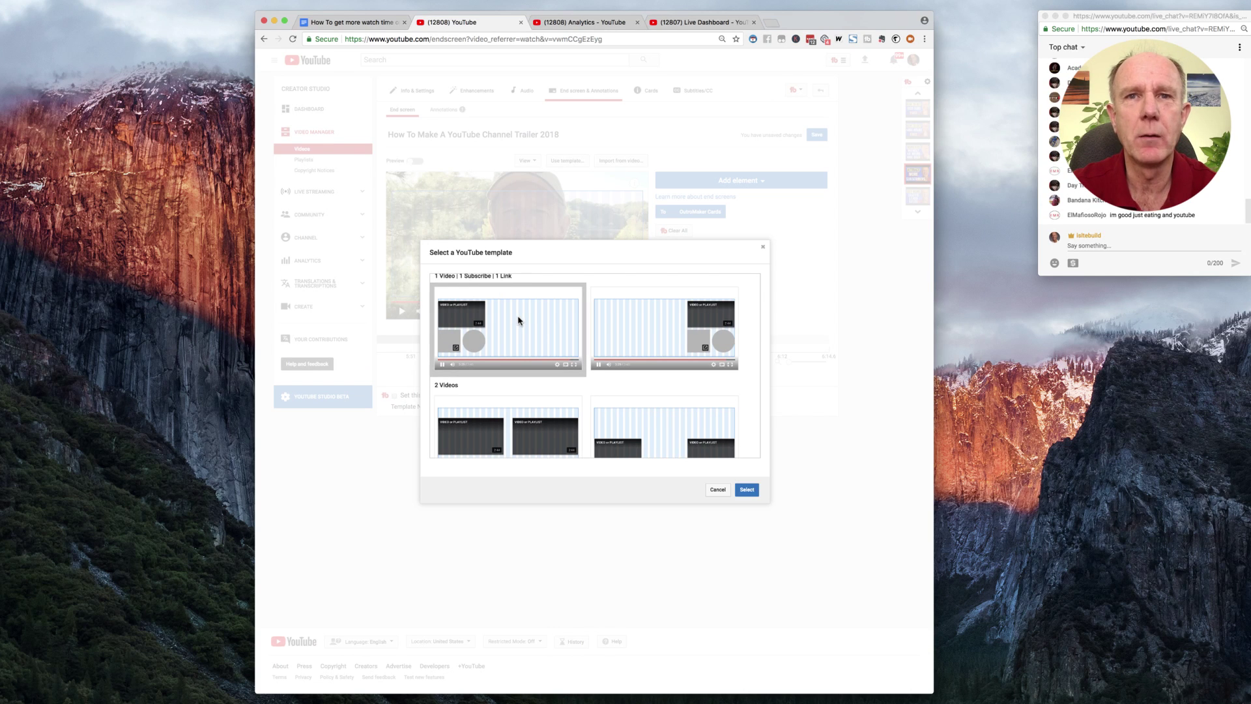
{"action": "left_click", "coordinate": [744, 490]}
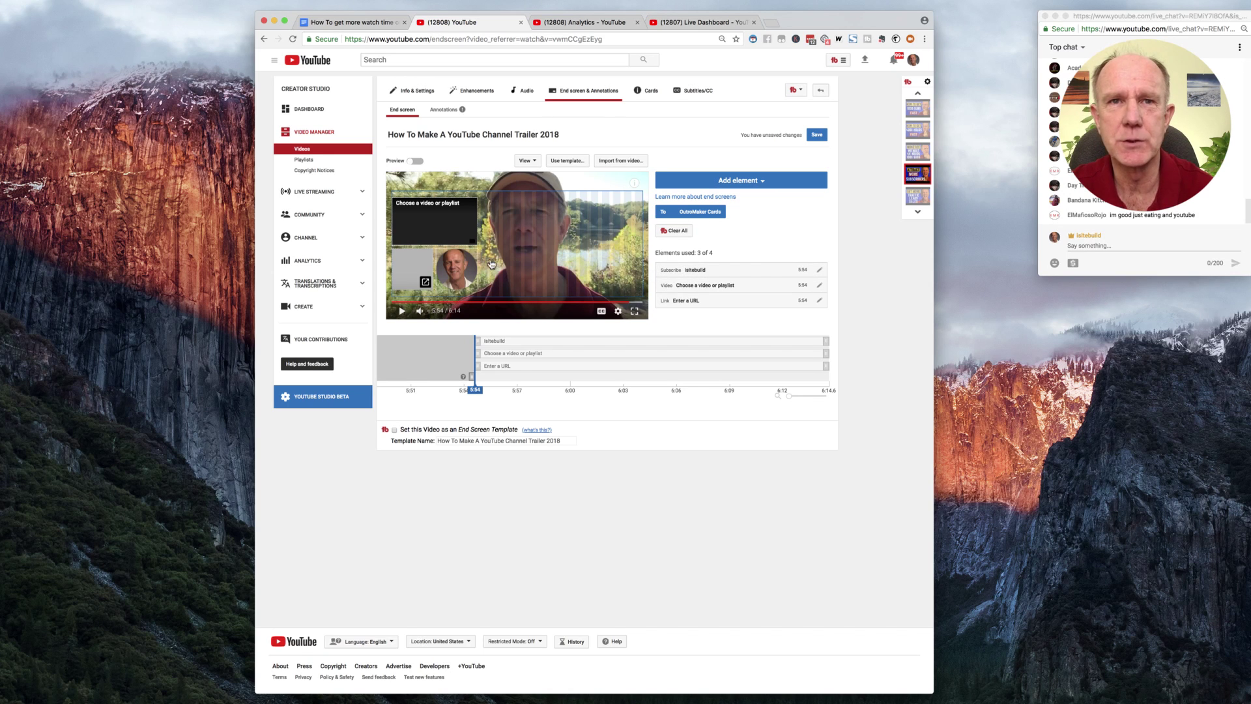
- Move the subscribe element over to the right side of the video frame and set the video element to Best for viewer
{"action": "left_click_drag", "start_coordinate": [465, 275], "coordinate": [613, 250]}
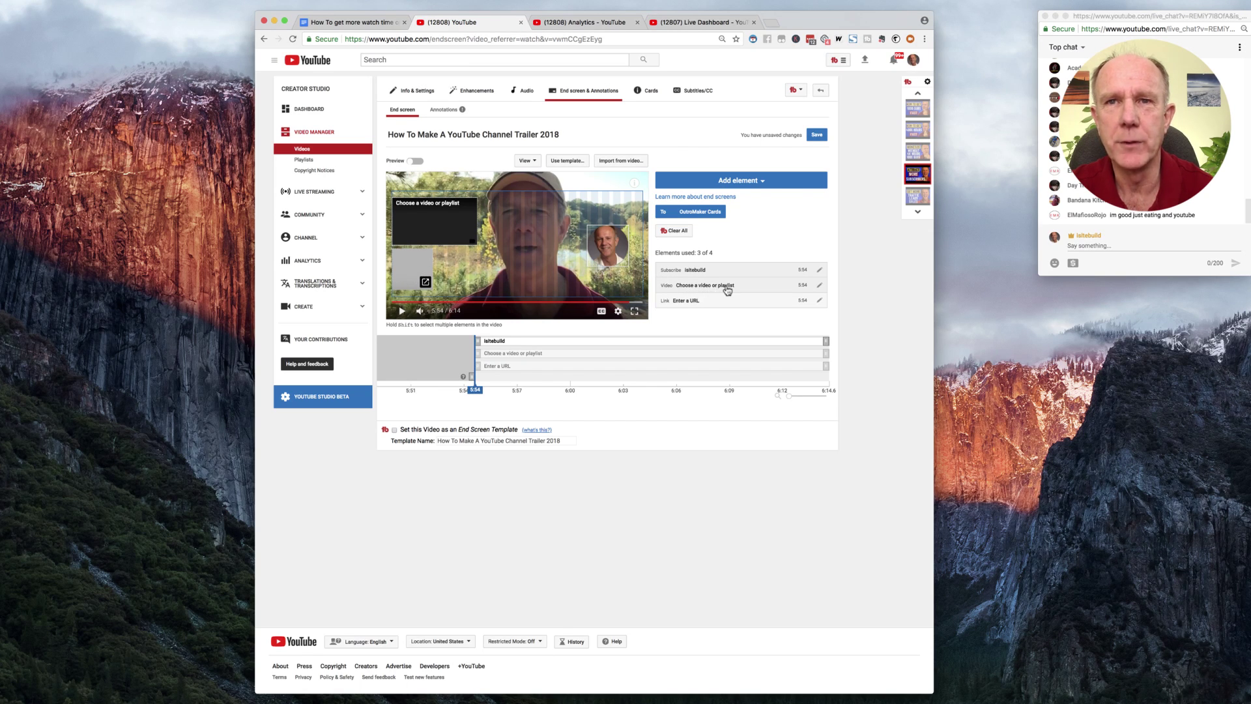
{"action": "left_click", "coordinate": [442, 217]}
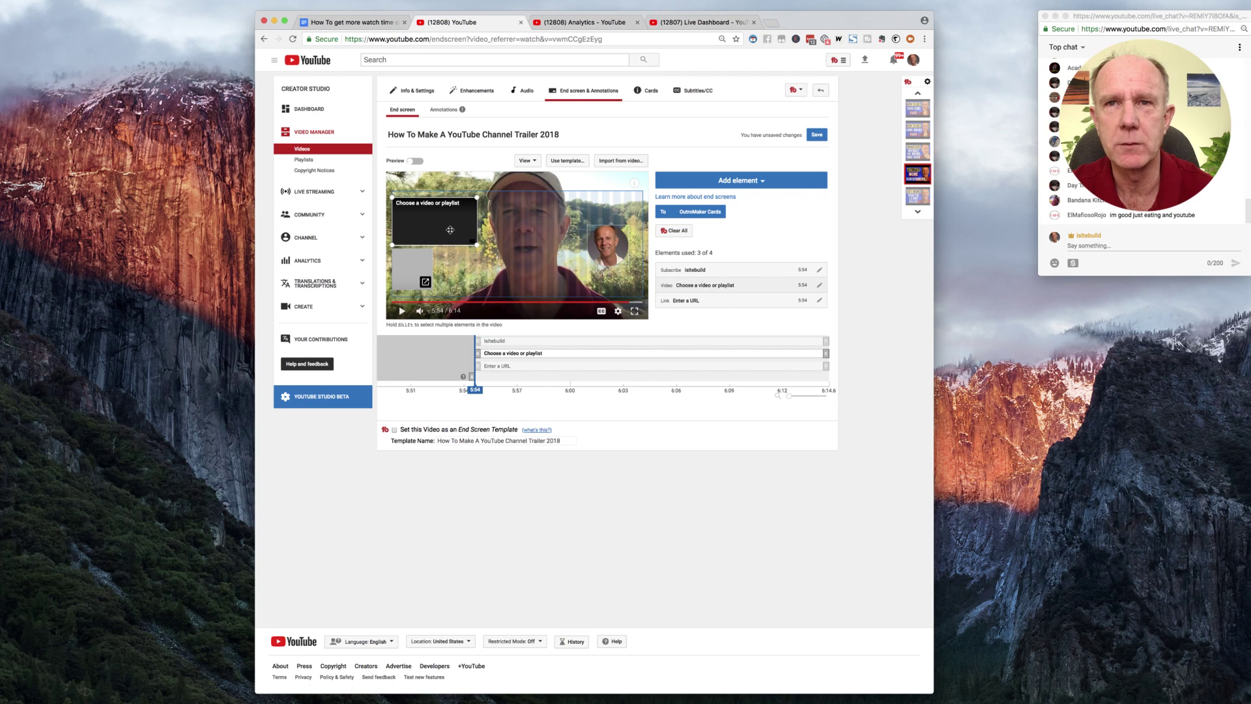
{"action": "left_click", "coordinate": [820, 286]}
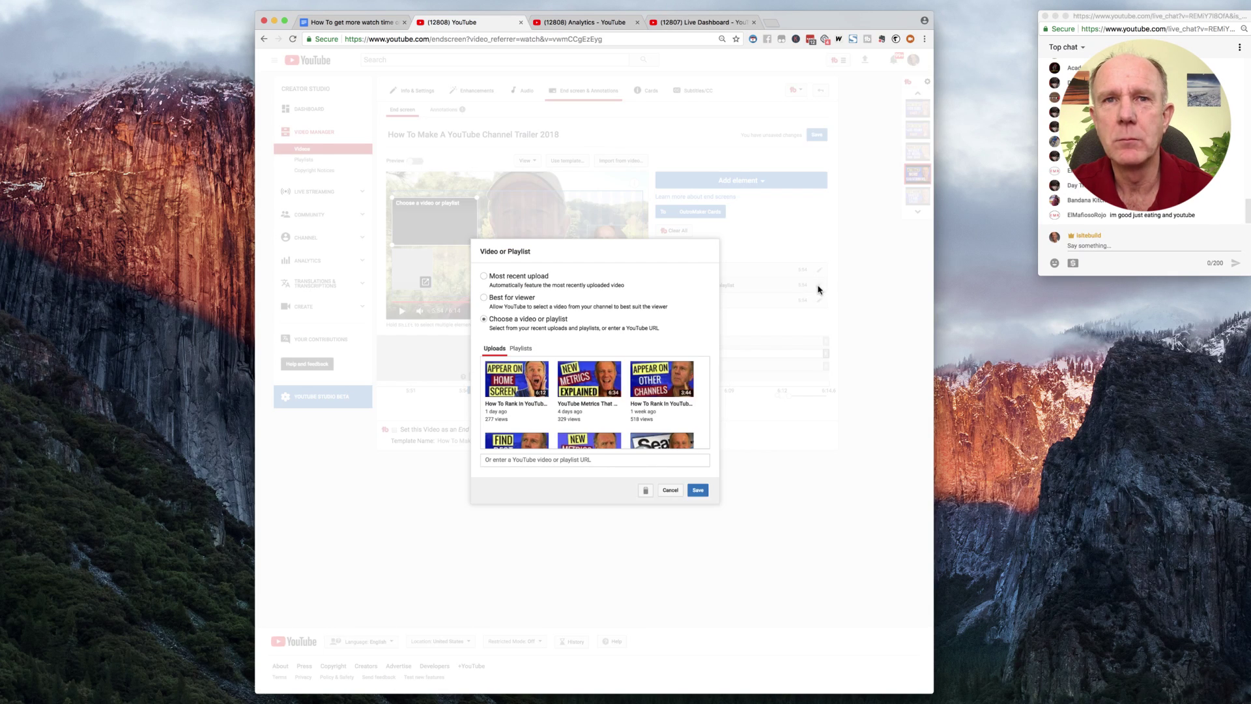
{"action": "left_click", "coordinate": [484, 298]}
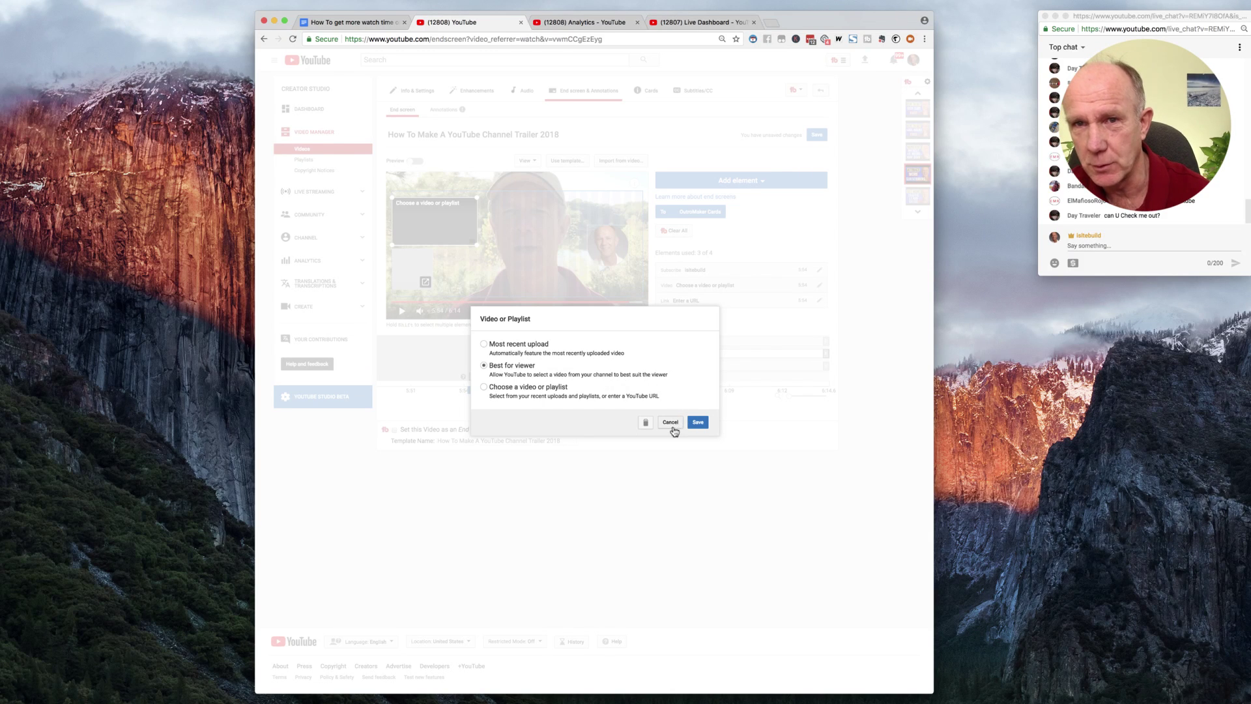
{"action": "left_click", "coordinate": [696, 425]}
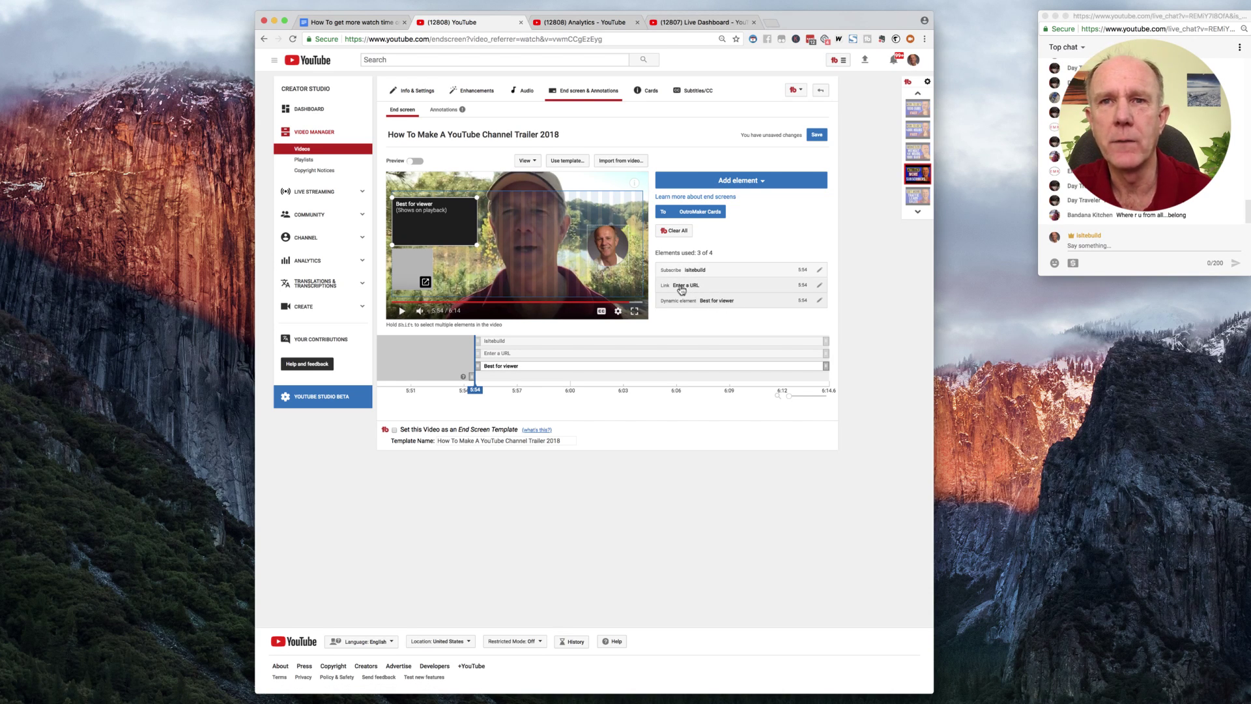
{"action": "left_click", "coordinate": [819, 286]}
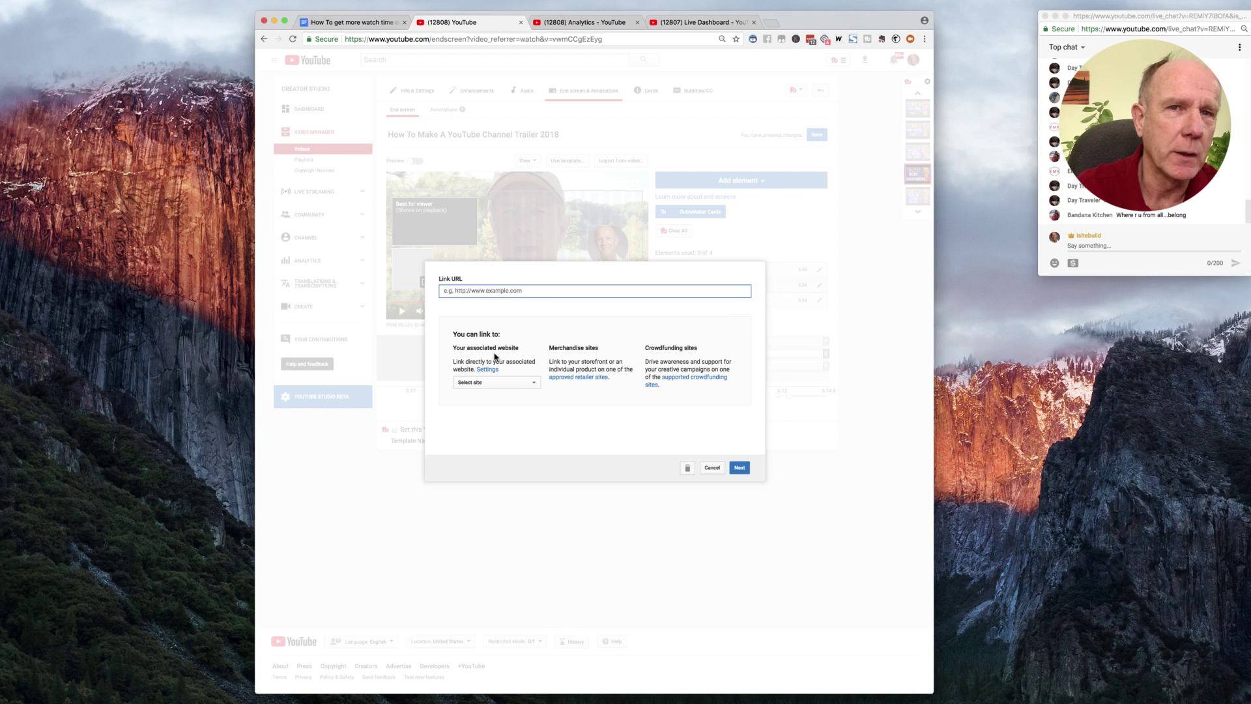
{"action": "left_click", "coordinate": [535, 386]}
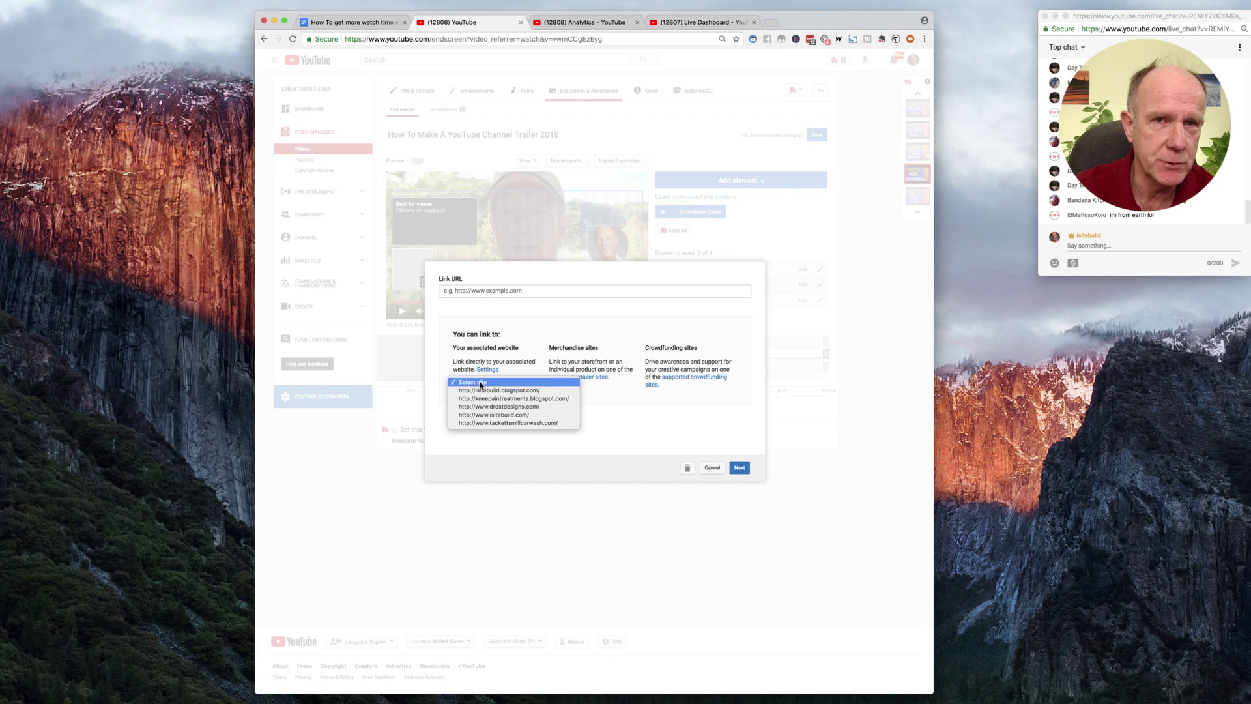
{"action": "left_click", "coordinate": [513, 411]}
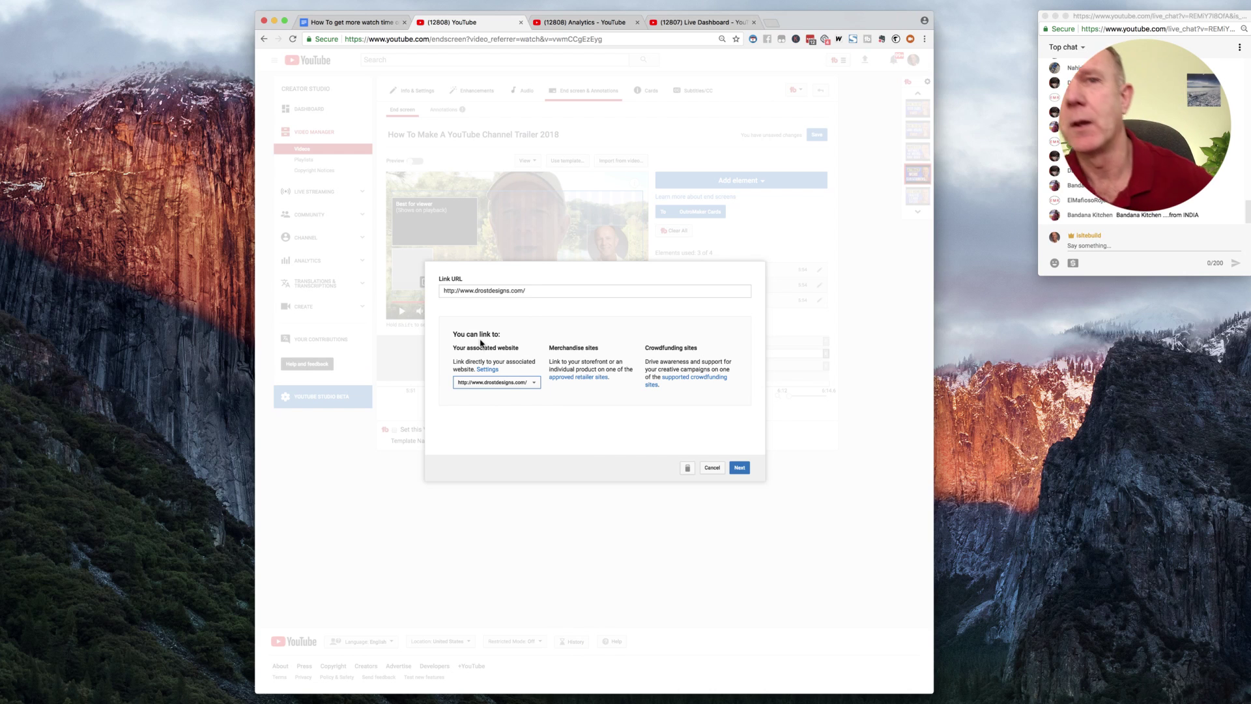
- Examine the lists of approved merchandise sites and approved crowdfunding sites that end screen links may point to
{"action": "right_click", "coordinate": [577, 381]}
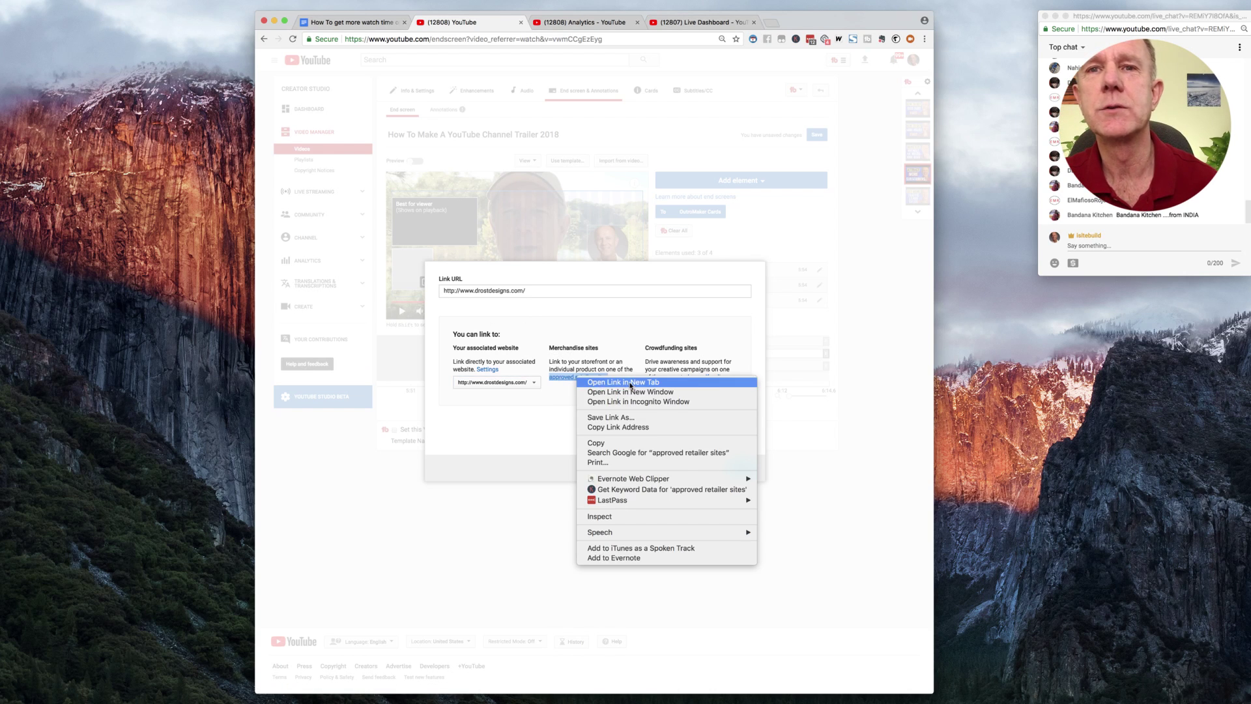
{"action": "left_click", "coordinate": [630, 384]}
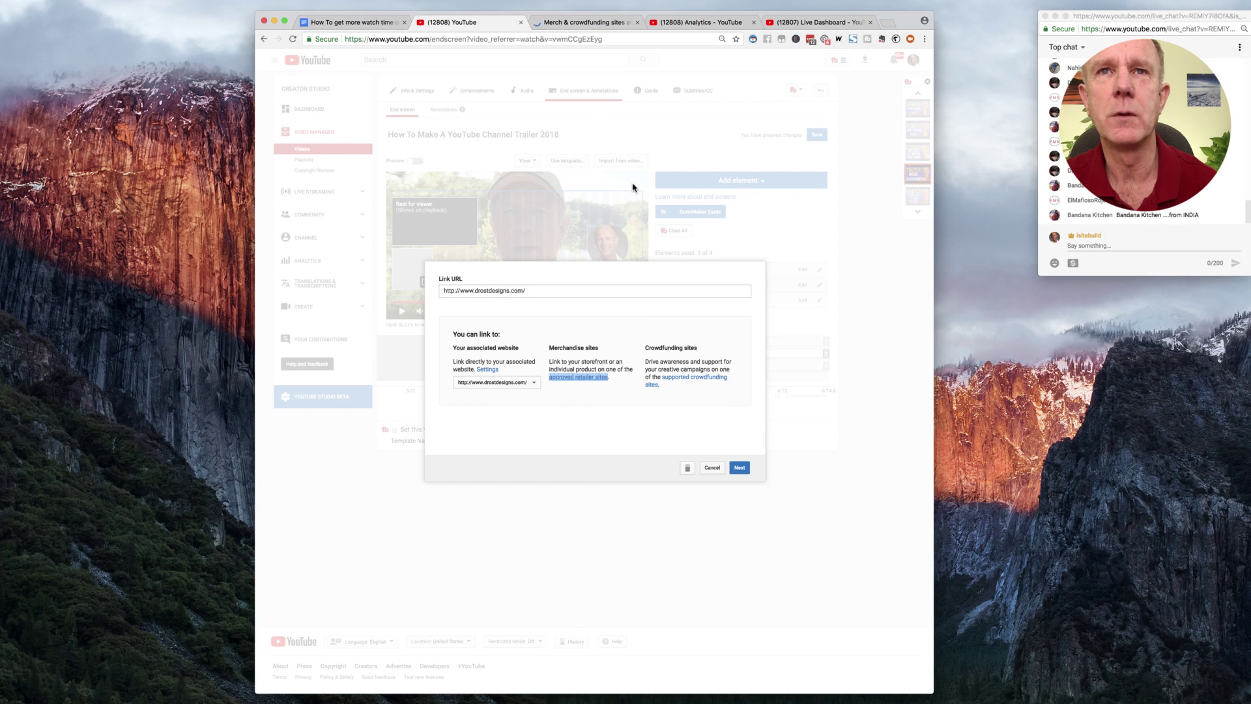
{"action": "left_click", "coordinate": [584, 24]}
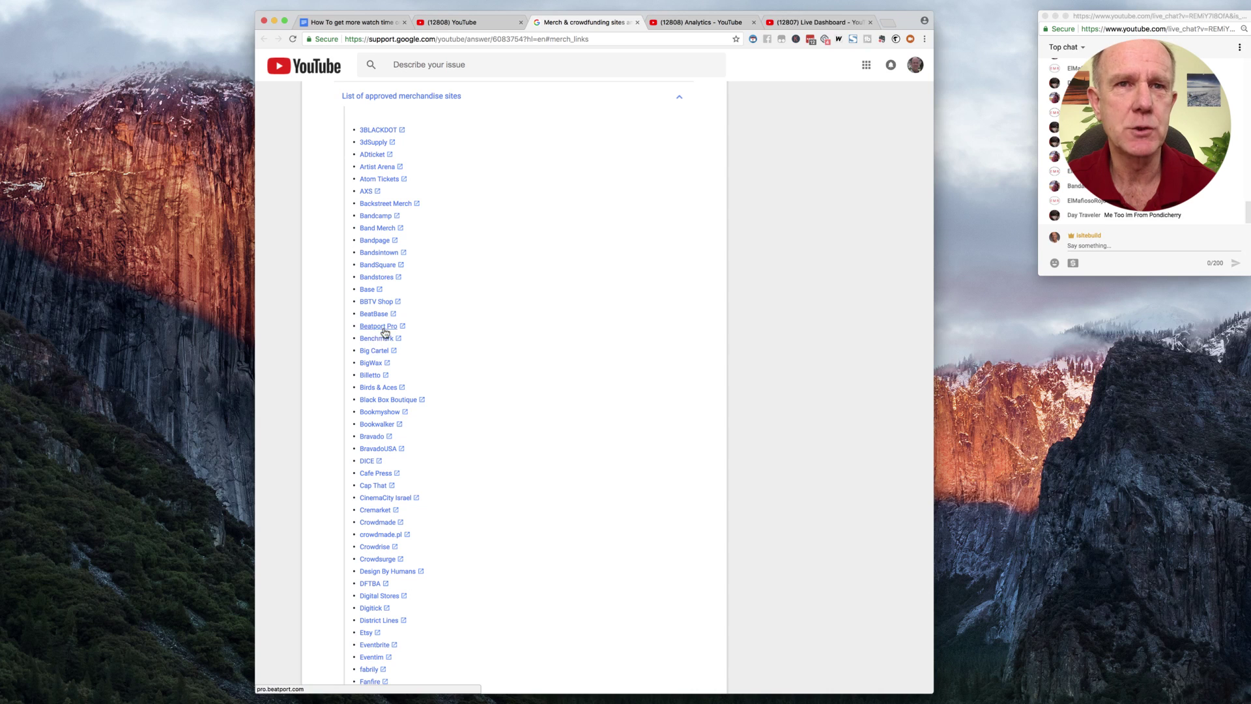
{"action": "left_click", "coordinate": [637, 23]}
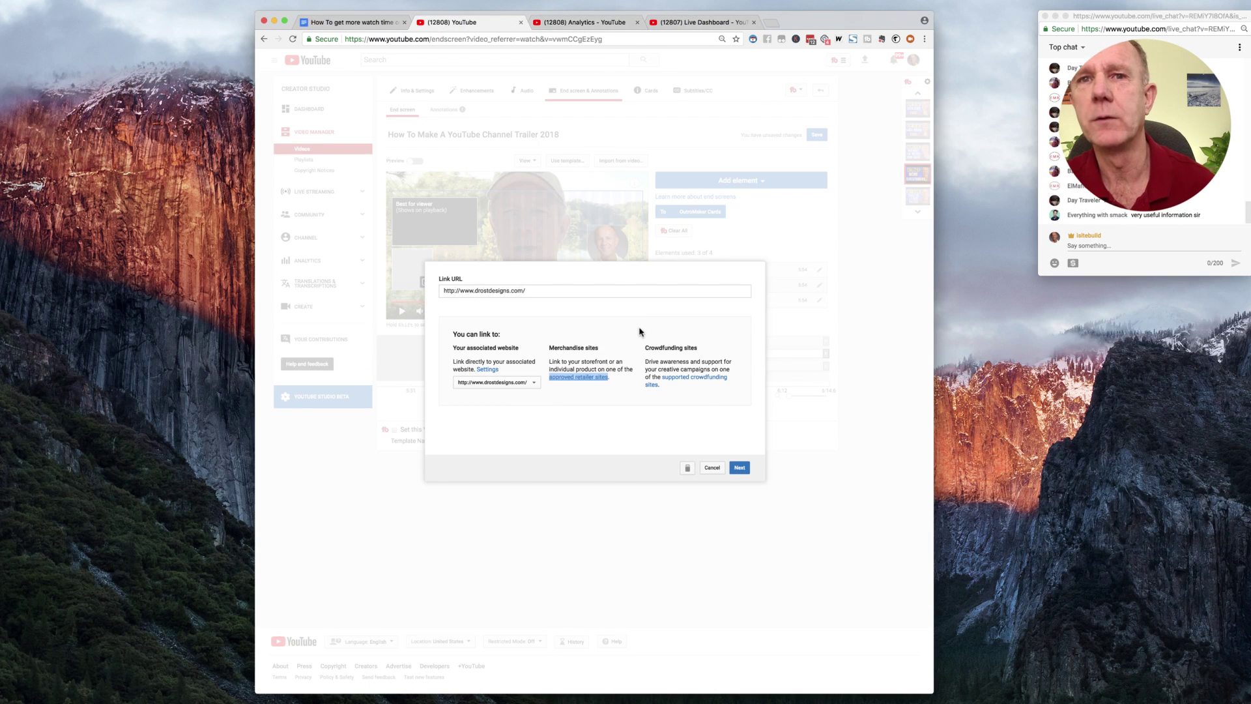
{"action": "right_click", "coordinate": [698, 383]}
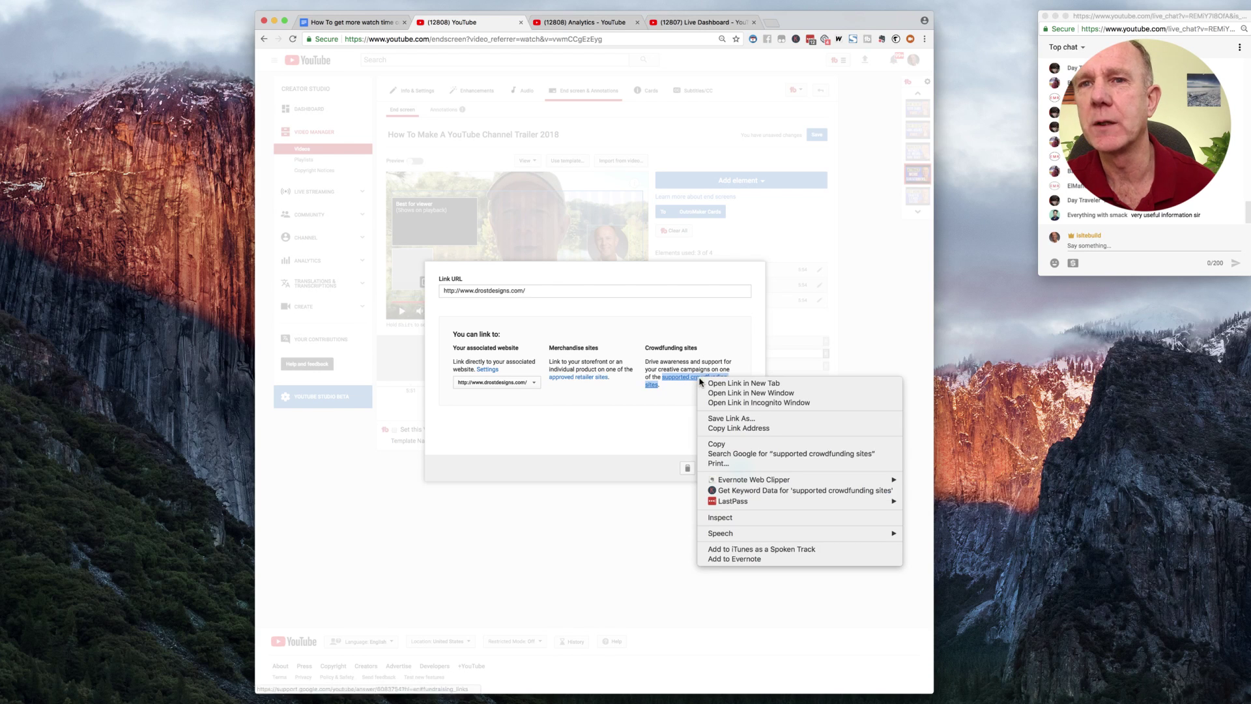
{"action": "left_click", "coordinate": [738, 393]}
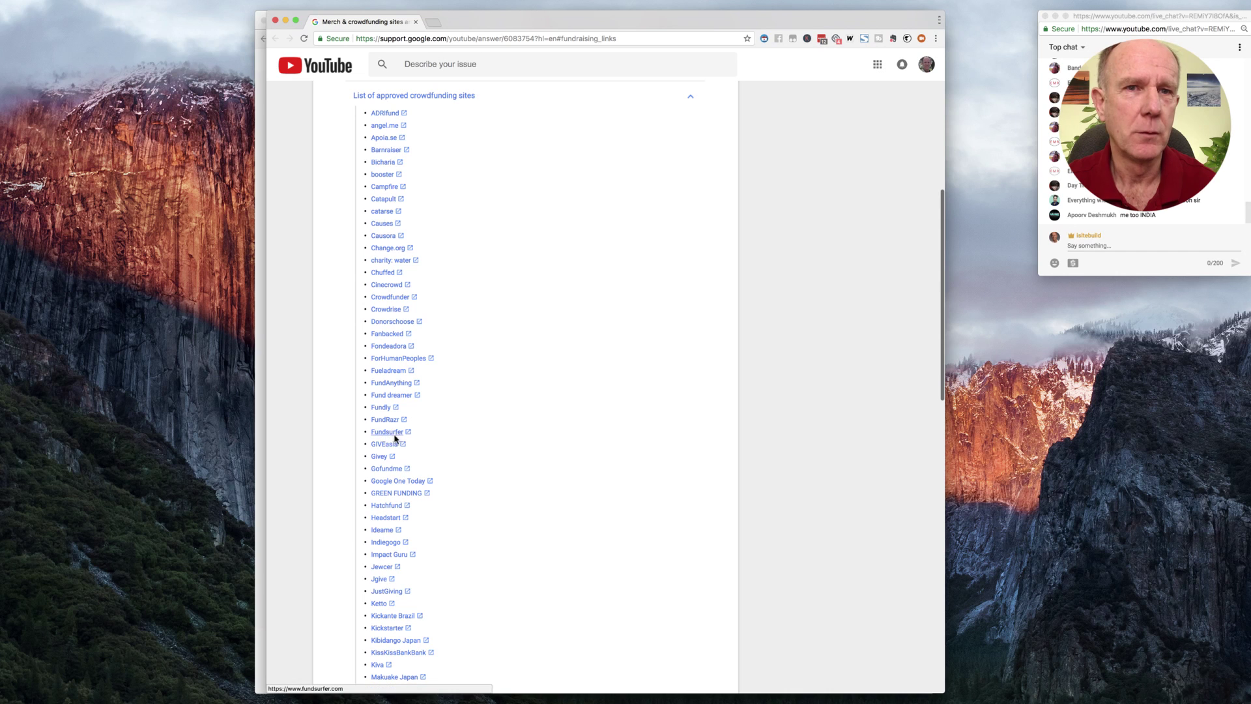
{"action": "left_click", "coordinate": [415, 22]}
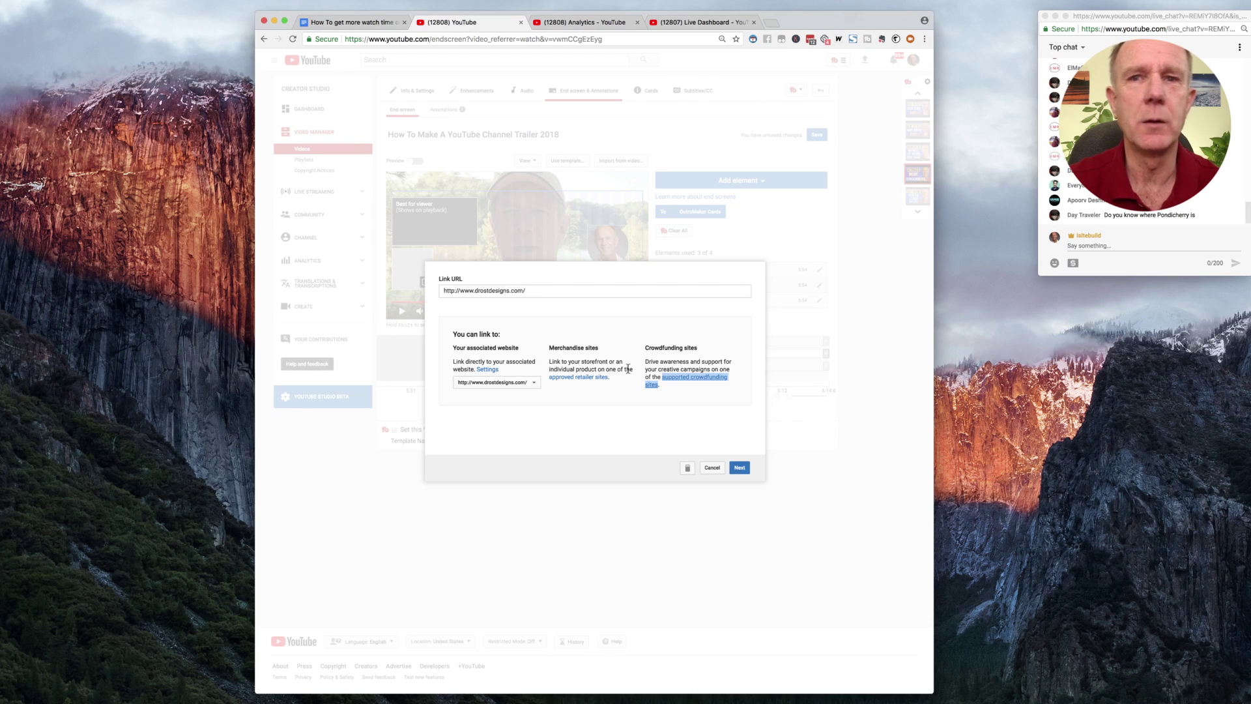
- Try to save the link element with the title "Generate Traffic, Leads and Sales With Video" and the call to action Learn more
{"action": "left_click", "coordinate": [739, 469]}
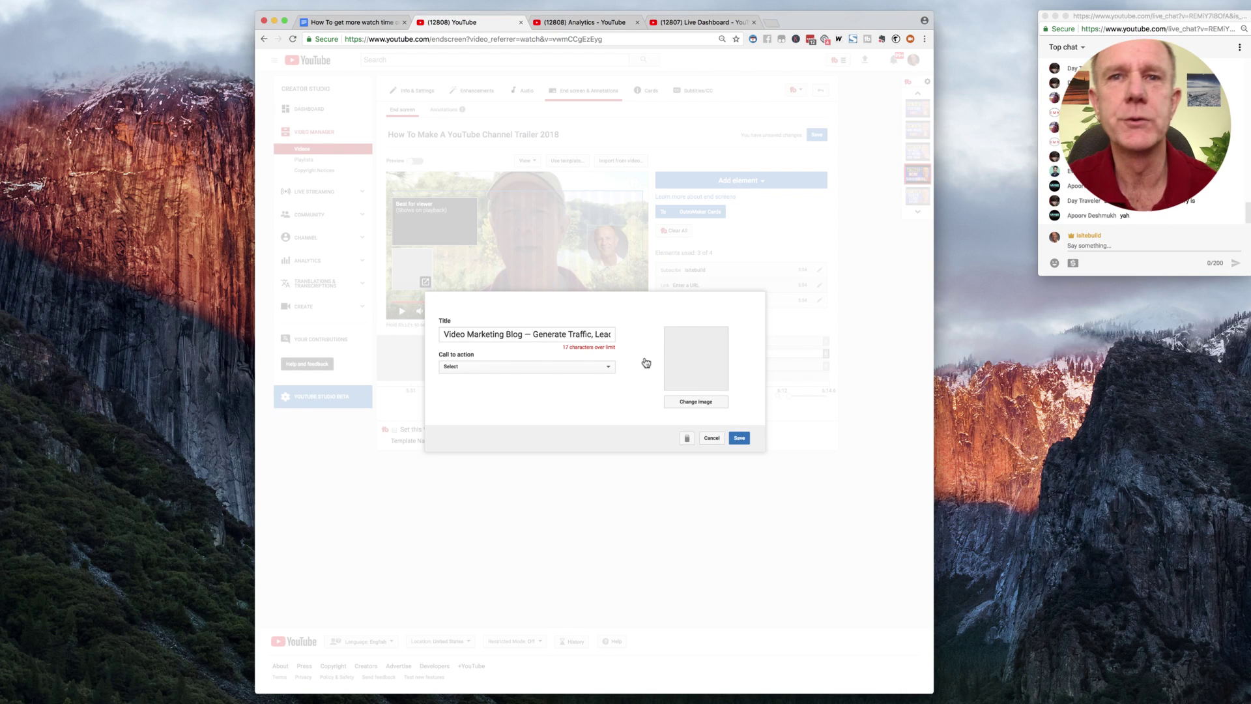
{"action": "left_click", "coordinate": [530, 335]}
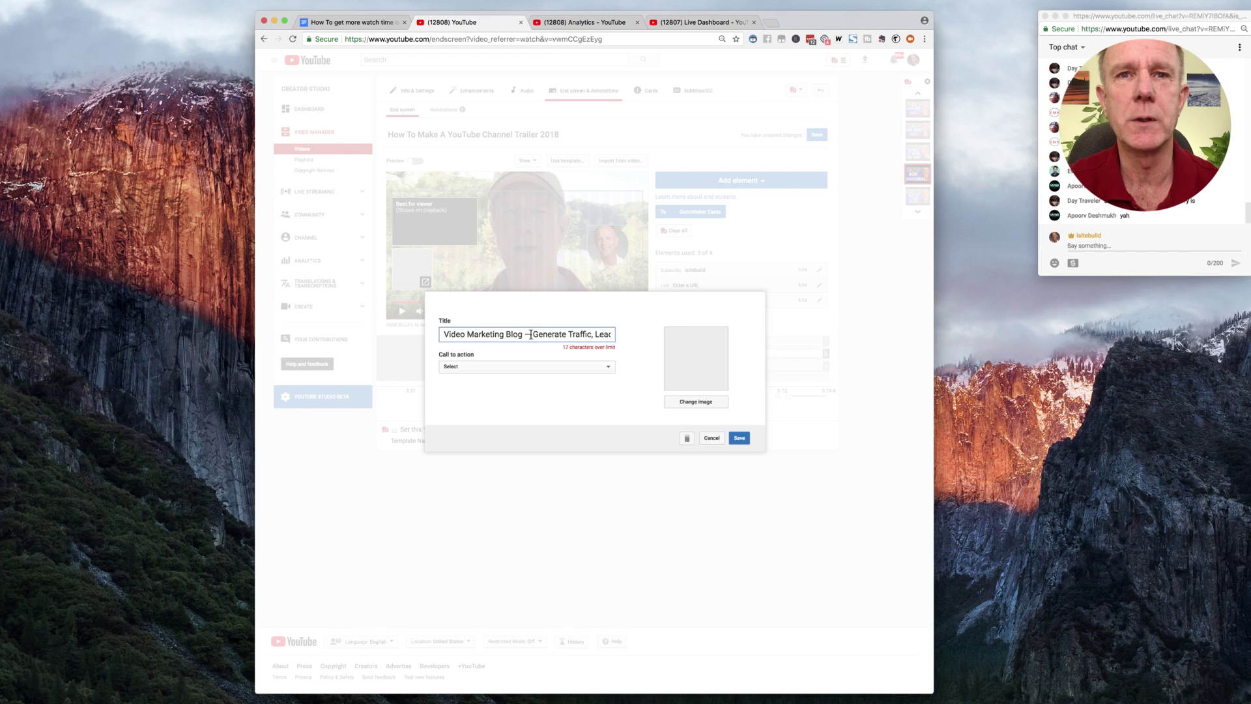
{"action": "left_click_drag", "start_coordinate": [533, 334], "coordinate": [454, 333]}
{"action": "key", "text": "BackSpace"}
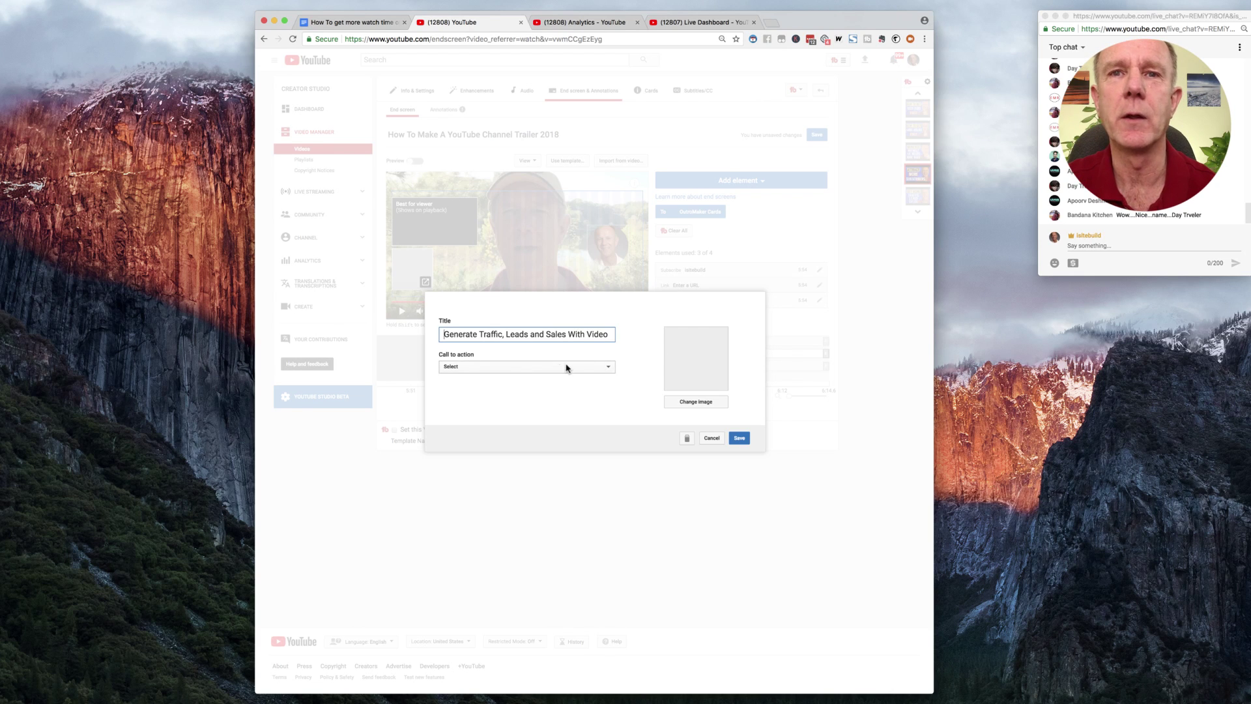
{"action": "left_click", "coordinate": [610, 369]}
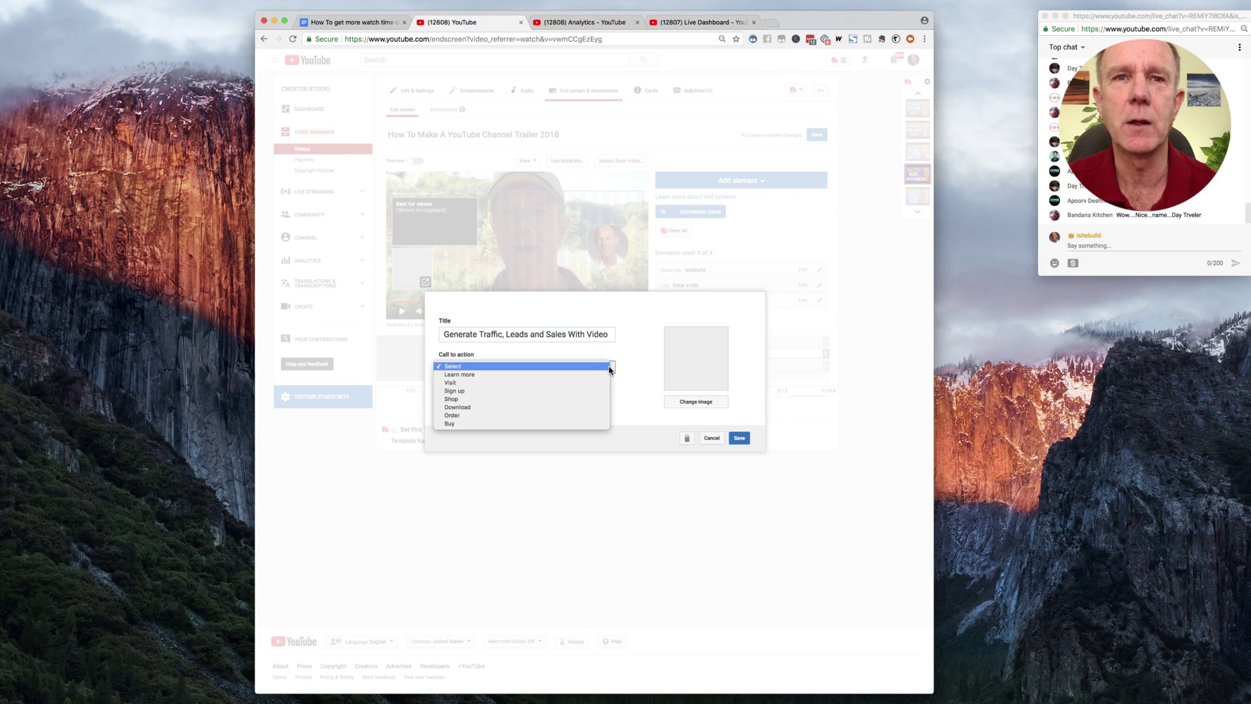
{"action": "left_click", "coordinate": [457, 367]}
{"action": "left_click", "coordinate": [461, 380]}
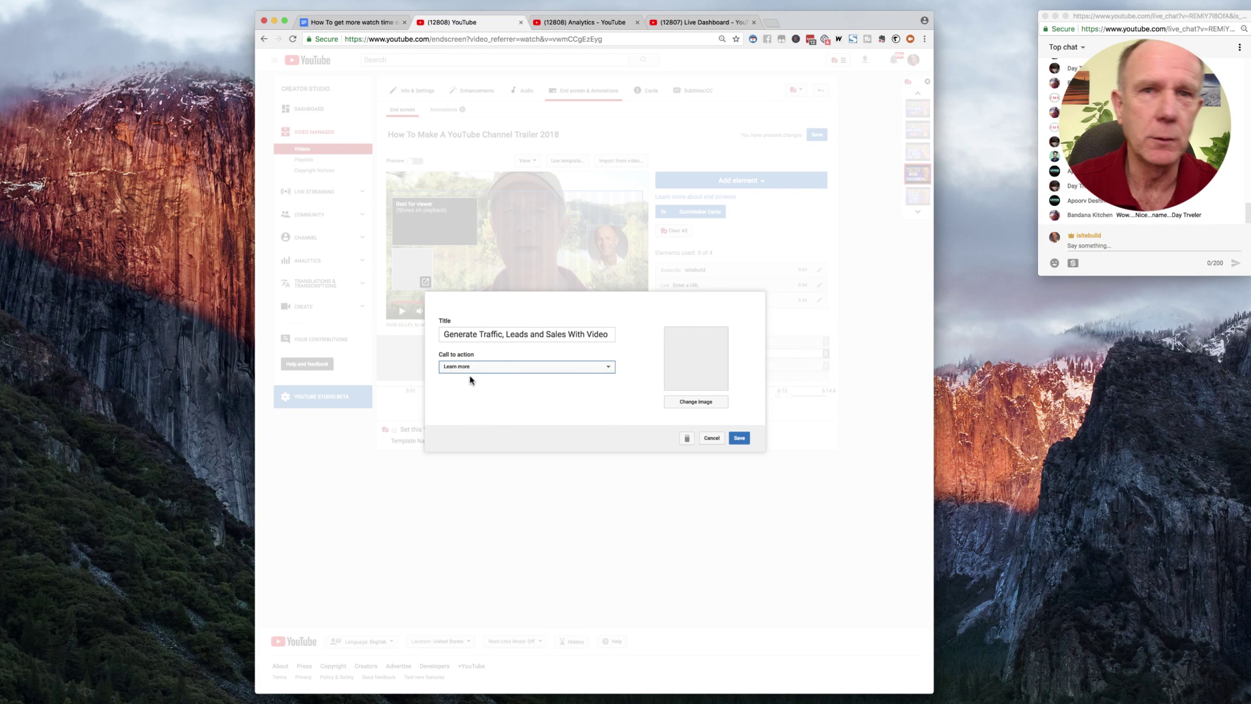
{"action": "left_click", "coordinate": [738, 439]}
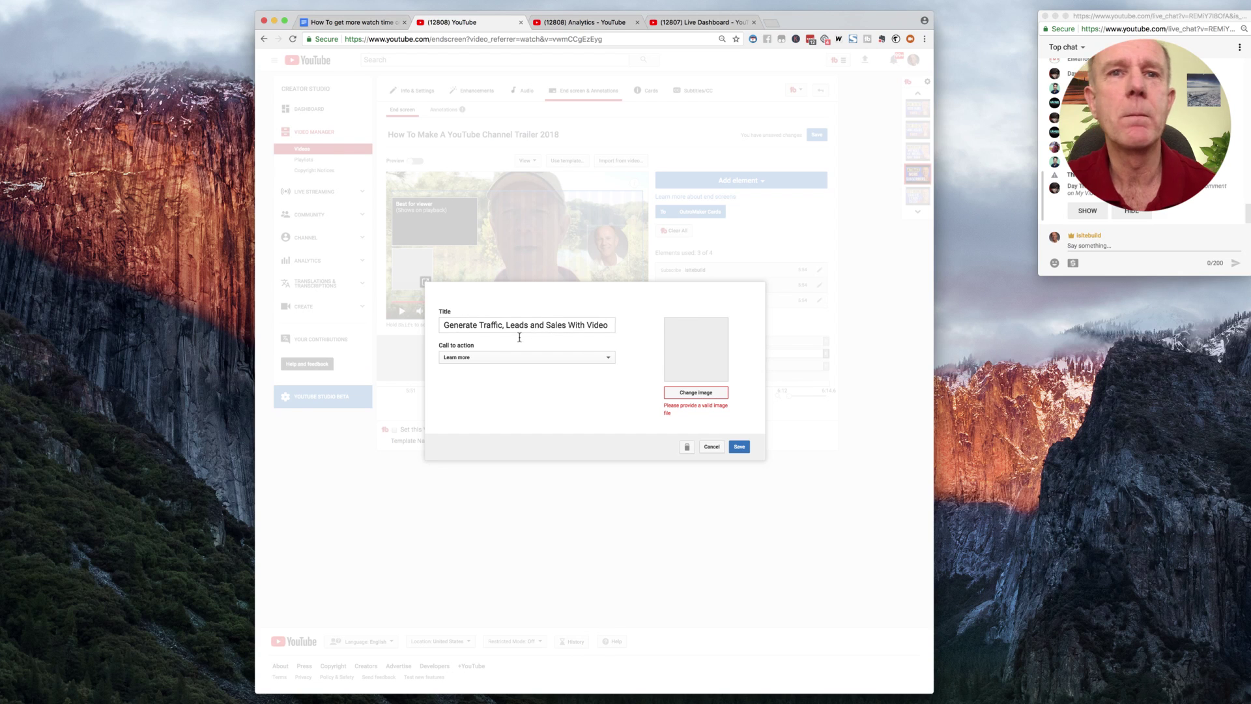
- Replace the link element with a playlist element for "How To Grow Your YouTube Channel in 2018"
{"action": "left_click", "coordinate": [687, 448]}
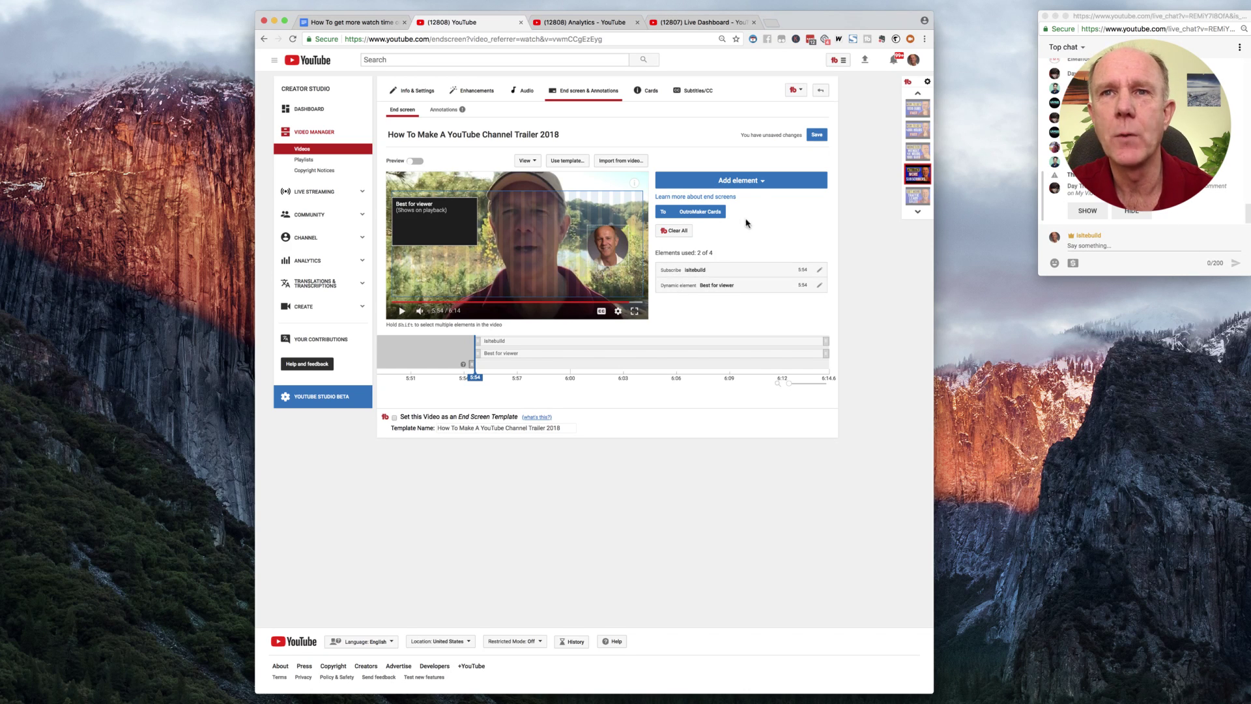
{"action": "left_click", "coordinate": [764, 183]}
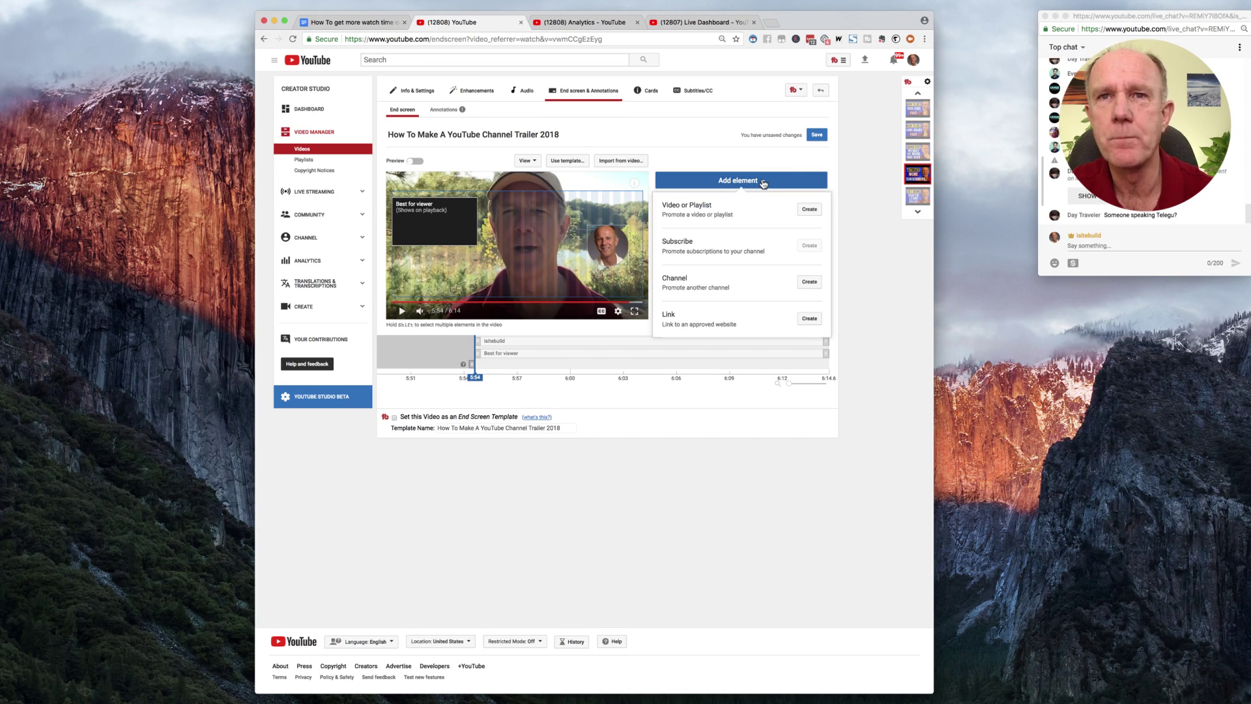
{"action": "left_click", "coordinate": [808, 209]}
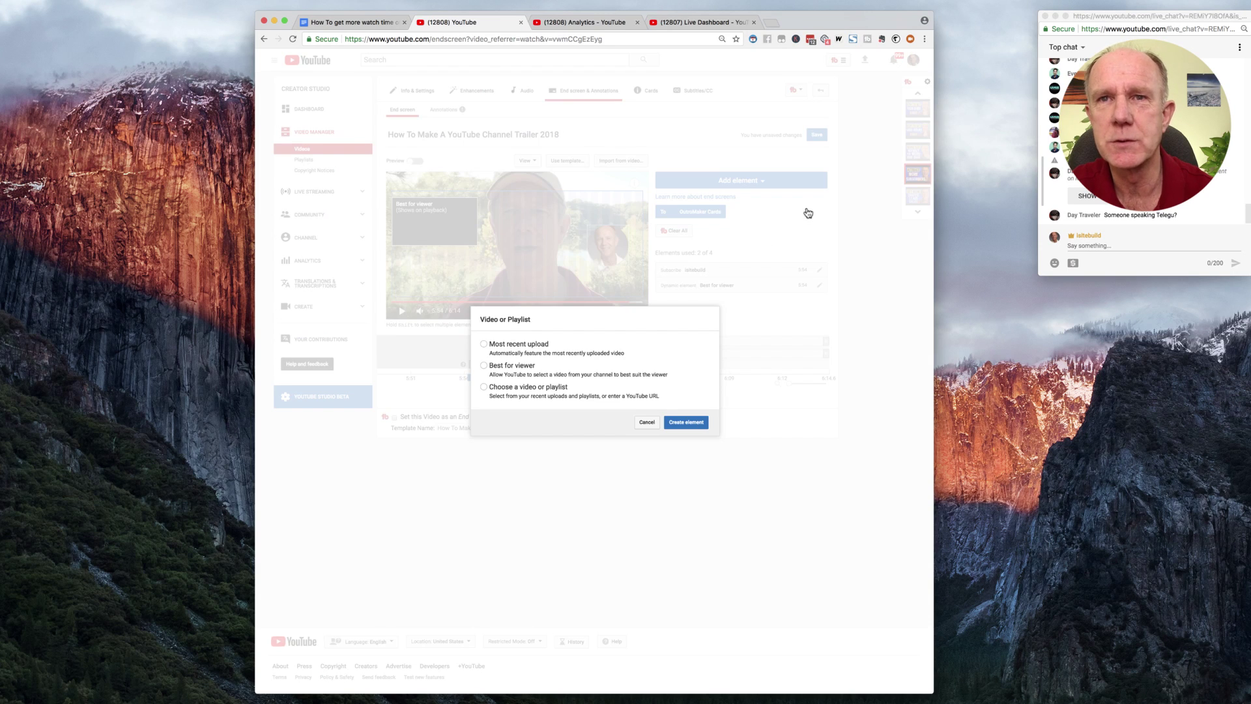
{"action": "left_click", "coordinate": [484, 387]}
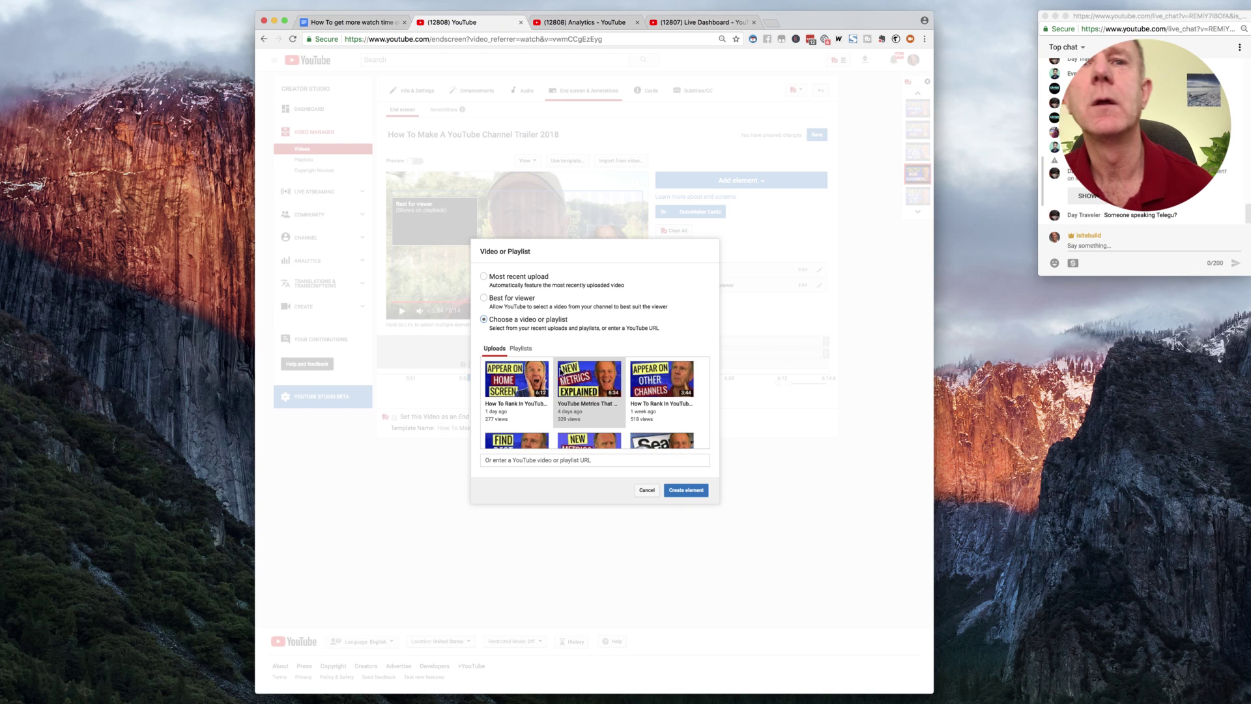
{"action": "left_click", "coordinate": [522, 348]}
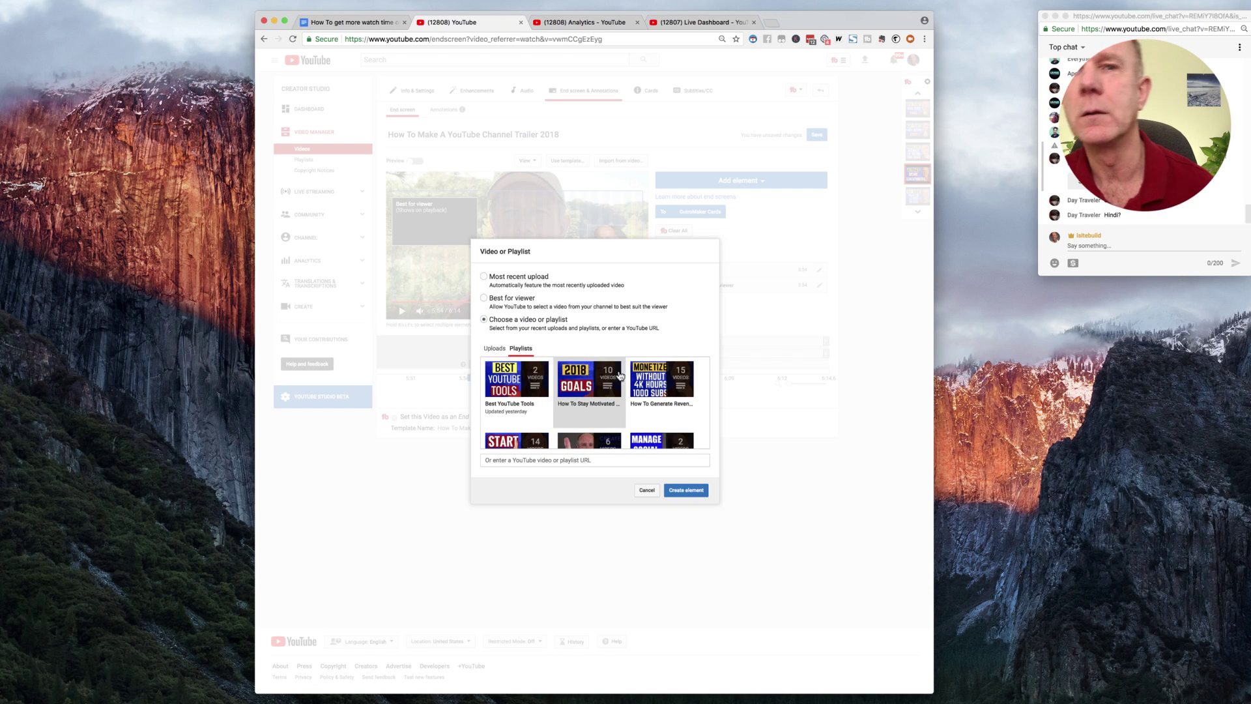
{"action": "scroll", "coordinate": [620, 376], "scroll_direction": "down", "scroll_amount": 5}
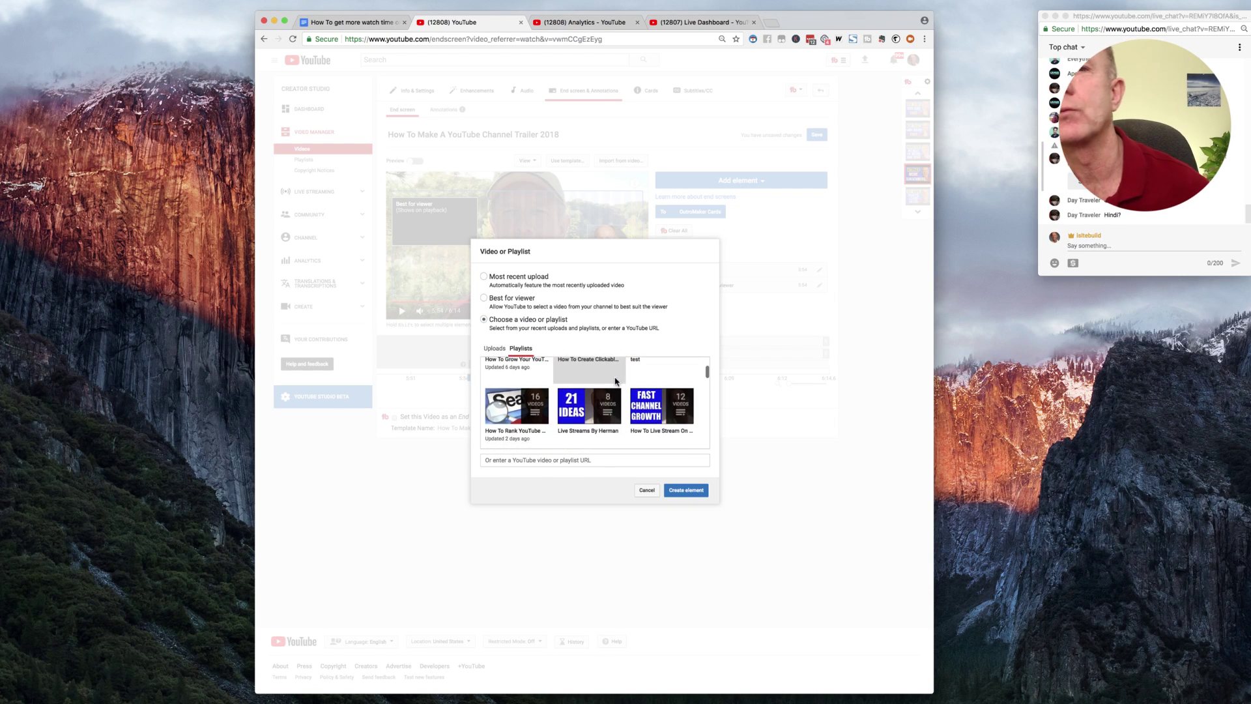
{"action": "scroll", "coordinate": [615, 382], "scroll_direction": "up", "scroll_amount": 3}
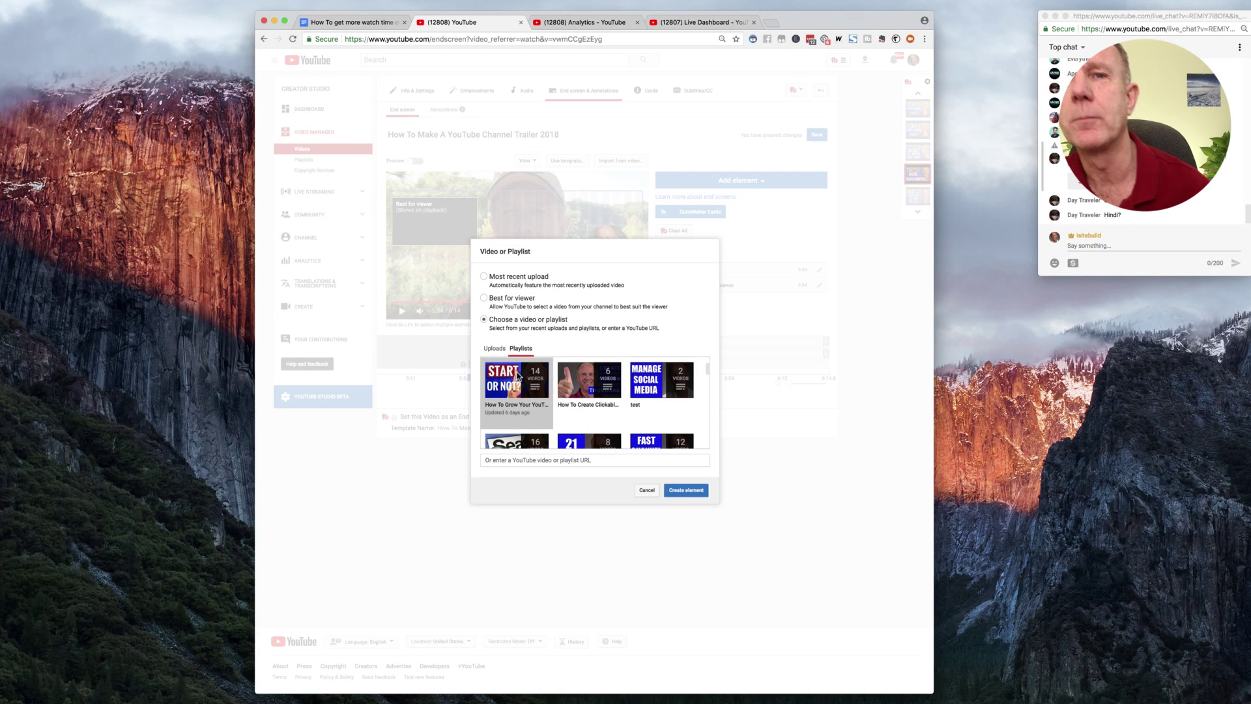
{"action": "left_click", "coordinate": [689, 492]}
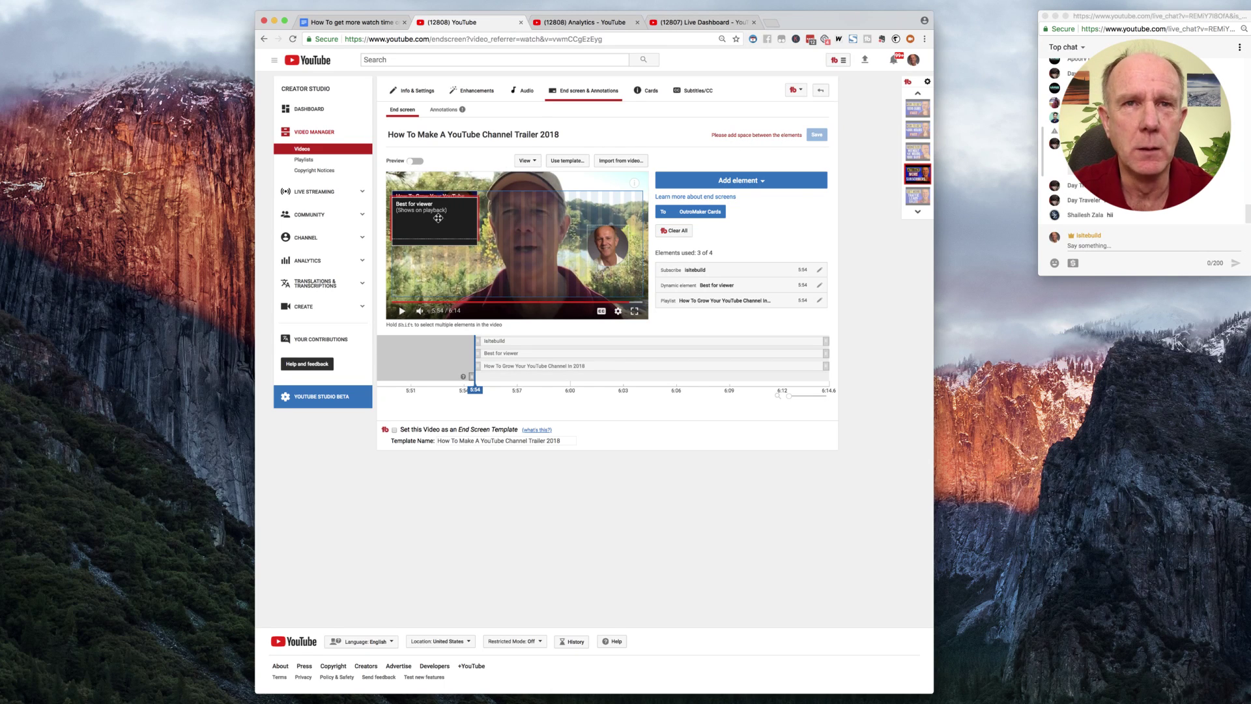
- Place the playlist element directly beneath the Best for viewer element and preview the end screen playback
{"action": "left_click_drag", "start_coordinate": [439, 220], "coordinate": [437, 279]}
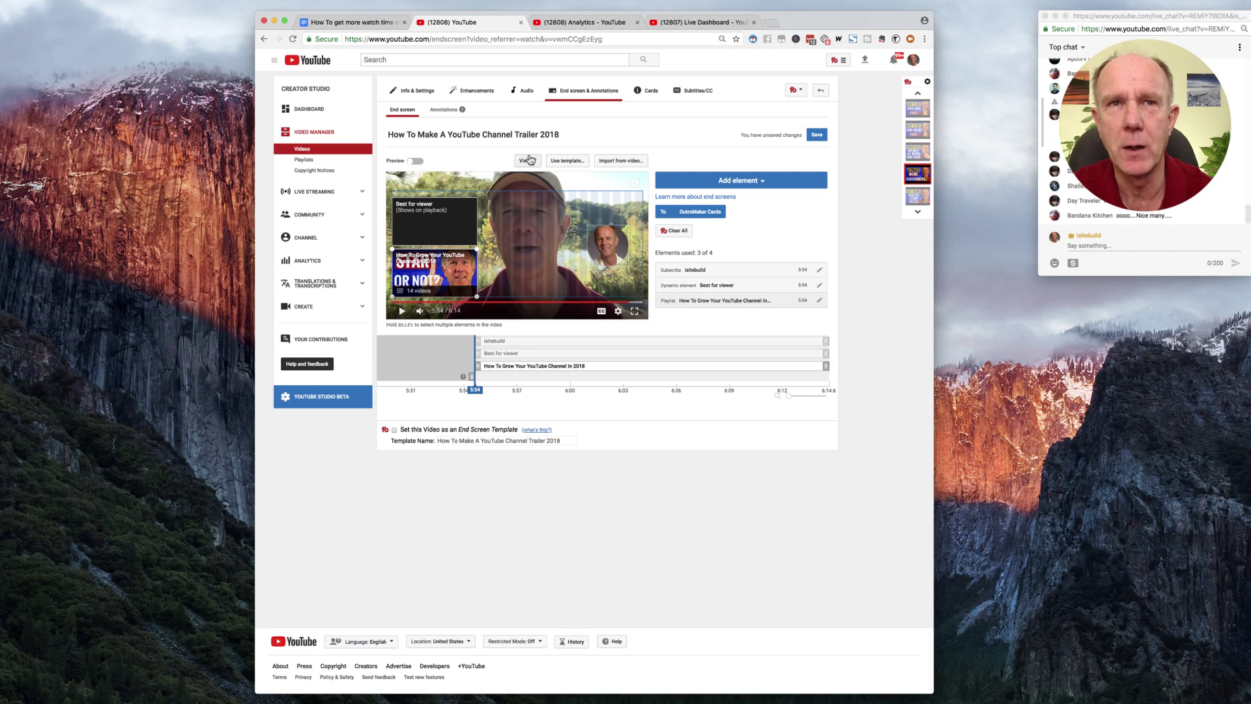
{"action": "left_click", "coordinate": [413, 162]}
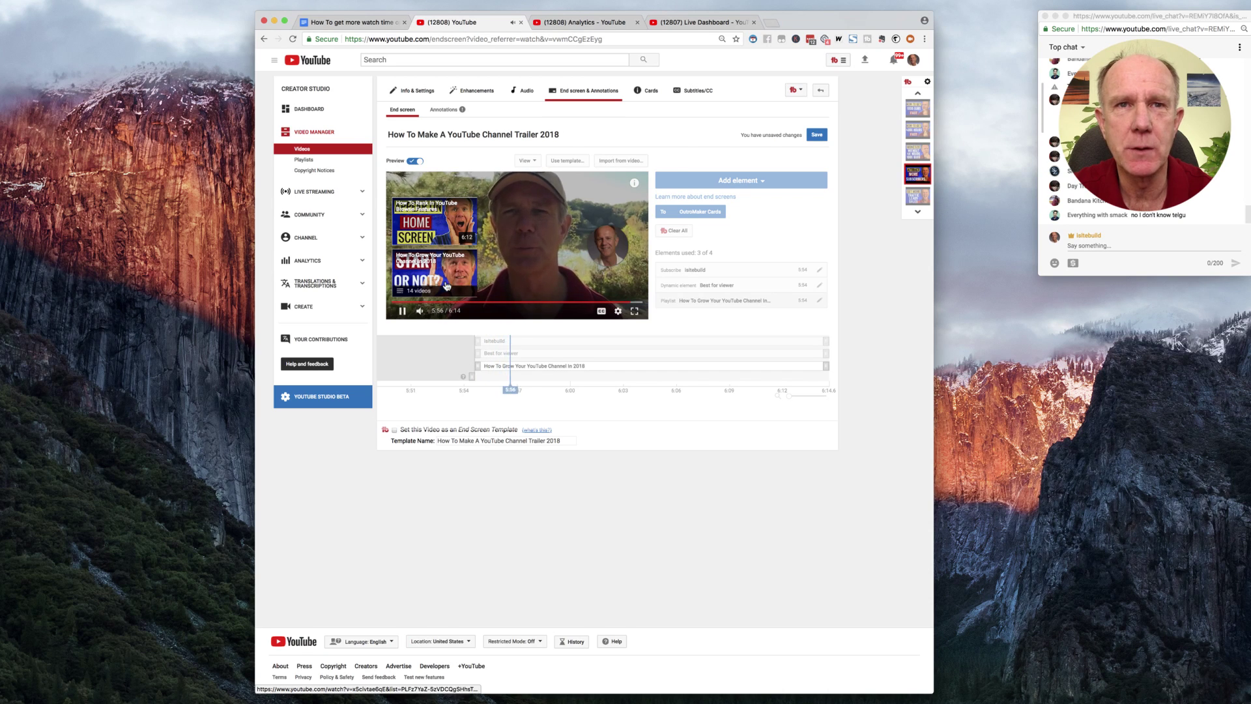
{"action": "left_click", "coordinate": [414, 161]}
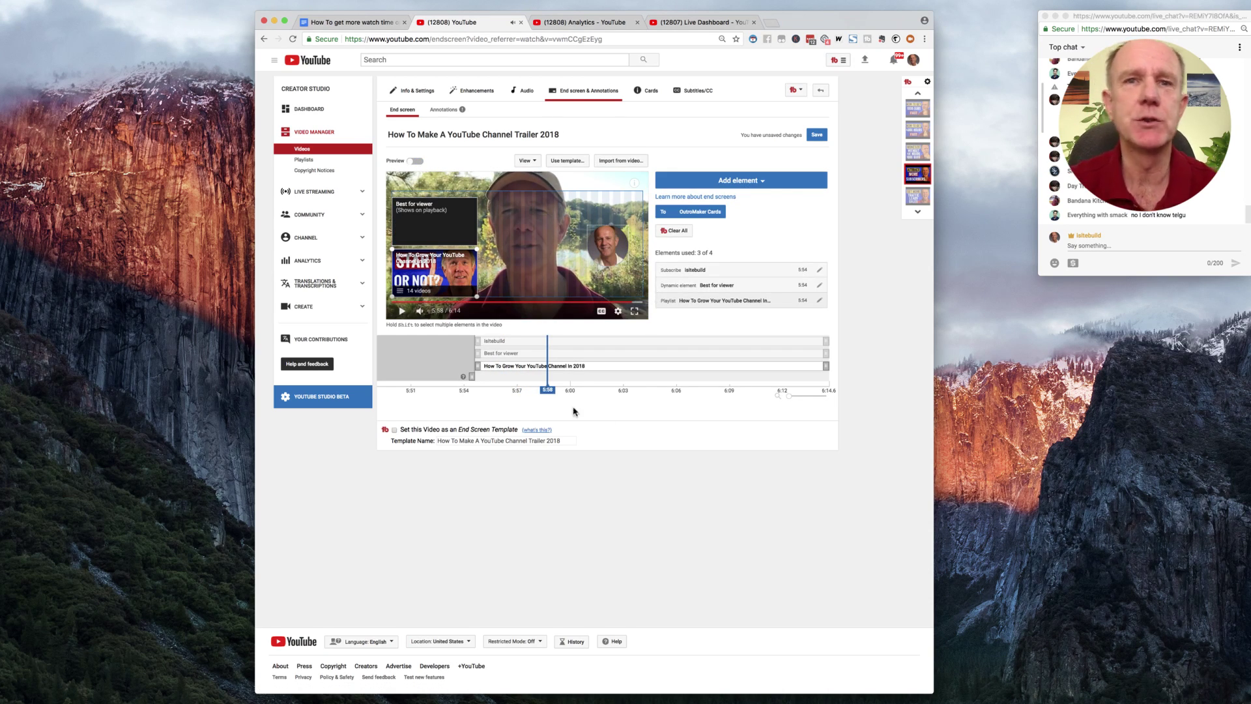
- Stagger the element start times to 5:58 for Best for viewer and 6:01 for the playlist, and preview the result
{"action": "left_click", "coordinate": [504, 357]}
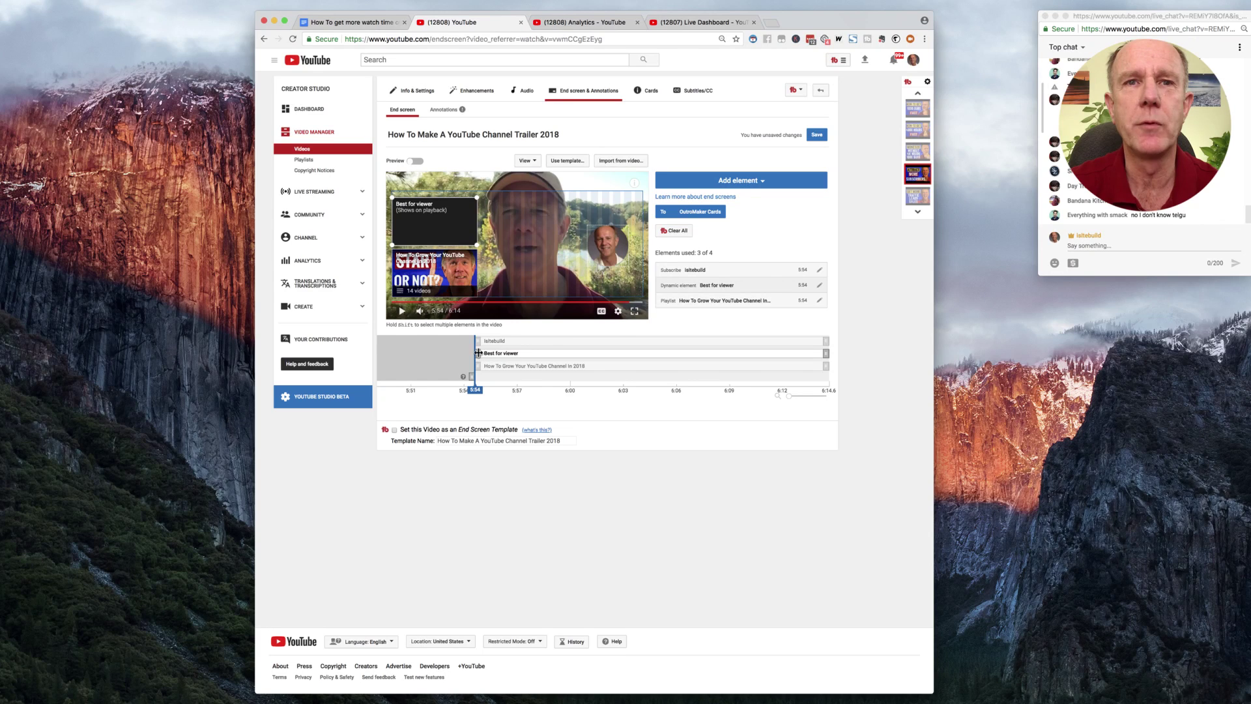
{"action": "left_click_drag", "start_coordinate": [478, 353], "coordinate": [605, 364]}
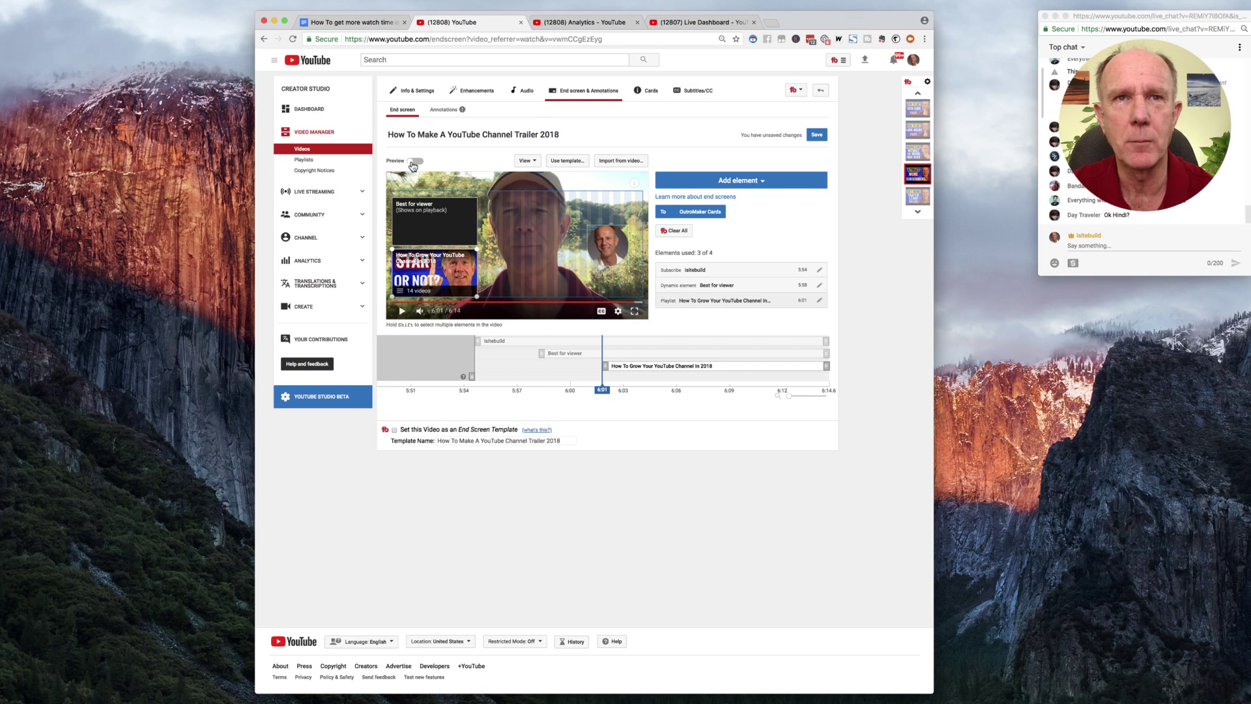
{"action": "left_click", "coordinate": [413, 161]}
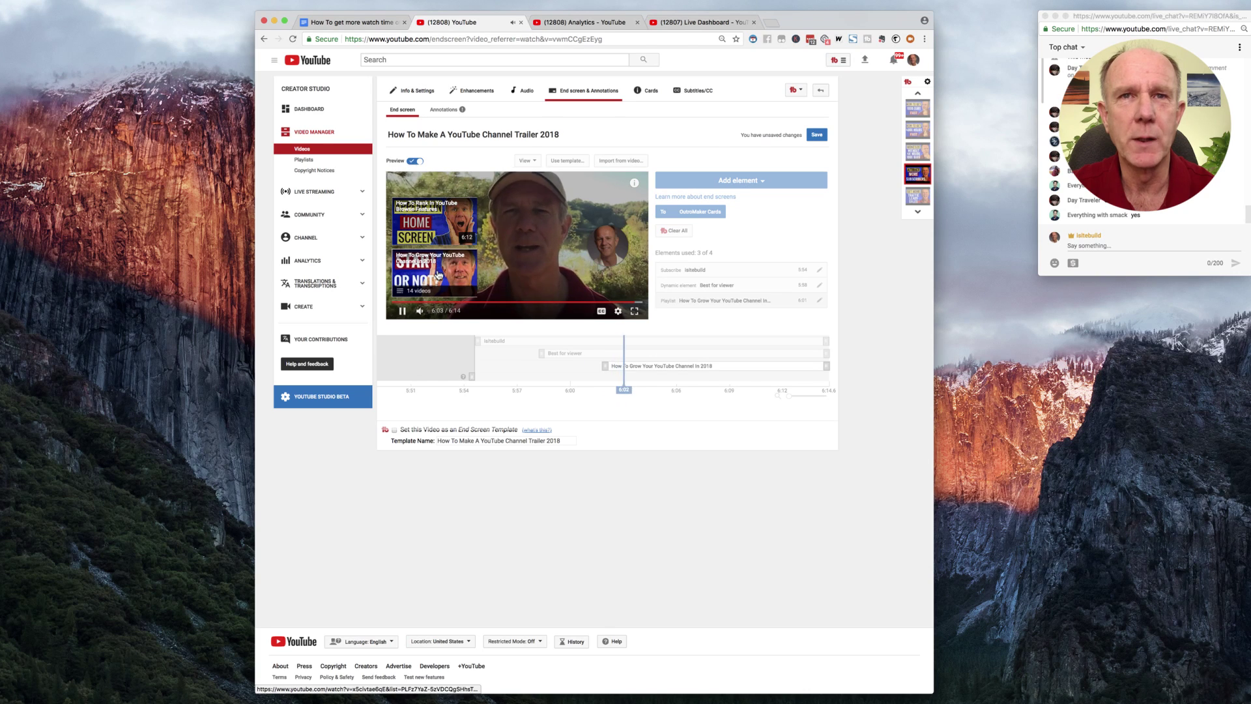
- Stop the preview, check the video's opening seconds, and replay the end screen preview
{"action": "left_click", "coordinate": [415, 160]}
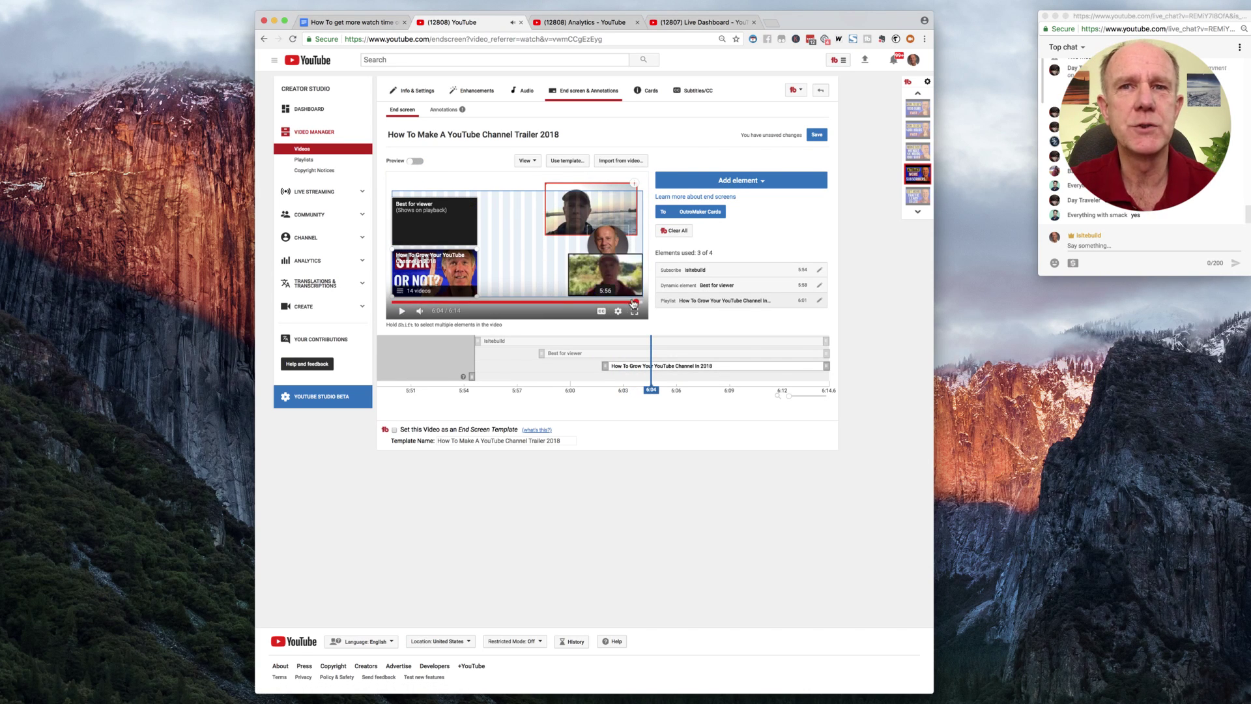
{"action": "left_click_drag", "start_coordinate": [450, 302], "coordinate": [434, 312]}
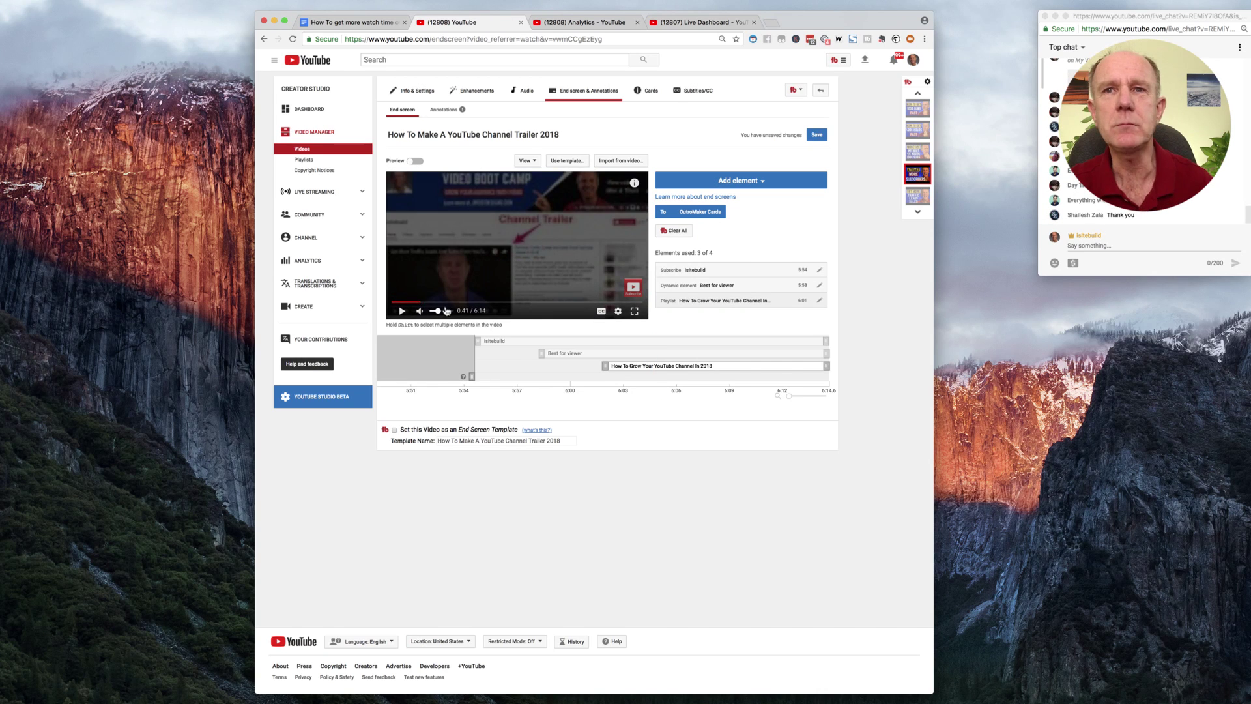
{"action": "left_click", "coordinate": [401, 303]}
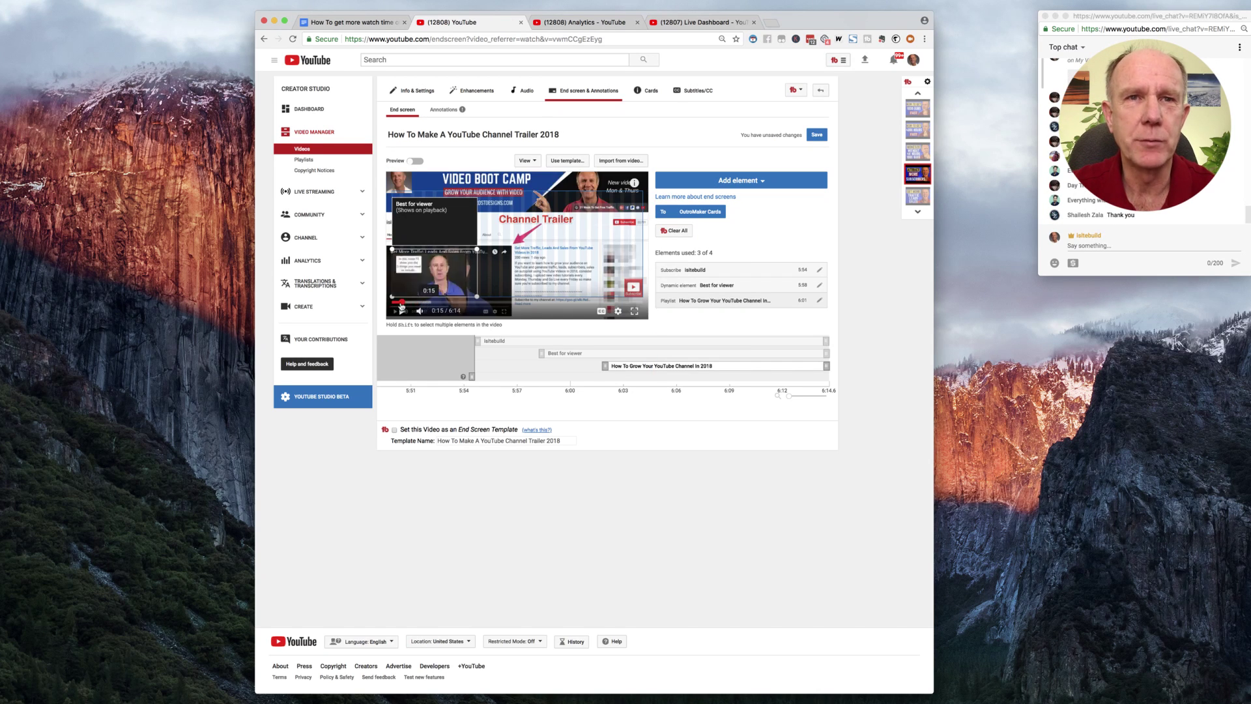
{"action": "left_click_drag", "start_coordinate": [401, 304], "coordinate": [394, 306]}
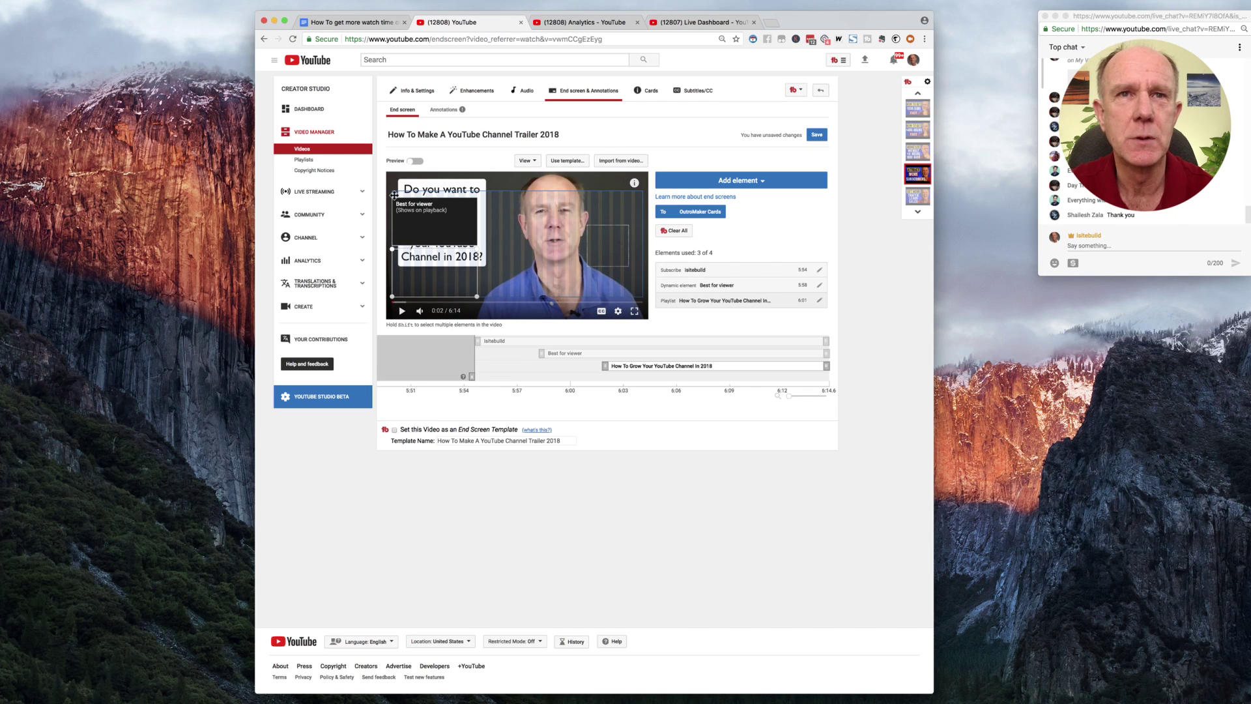
{"action": "left_click", "coordinate": [413, 162]}
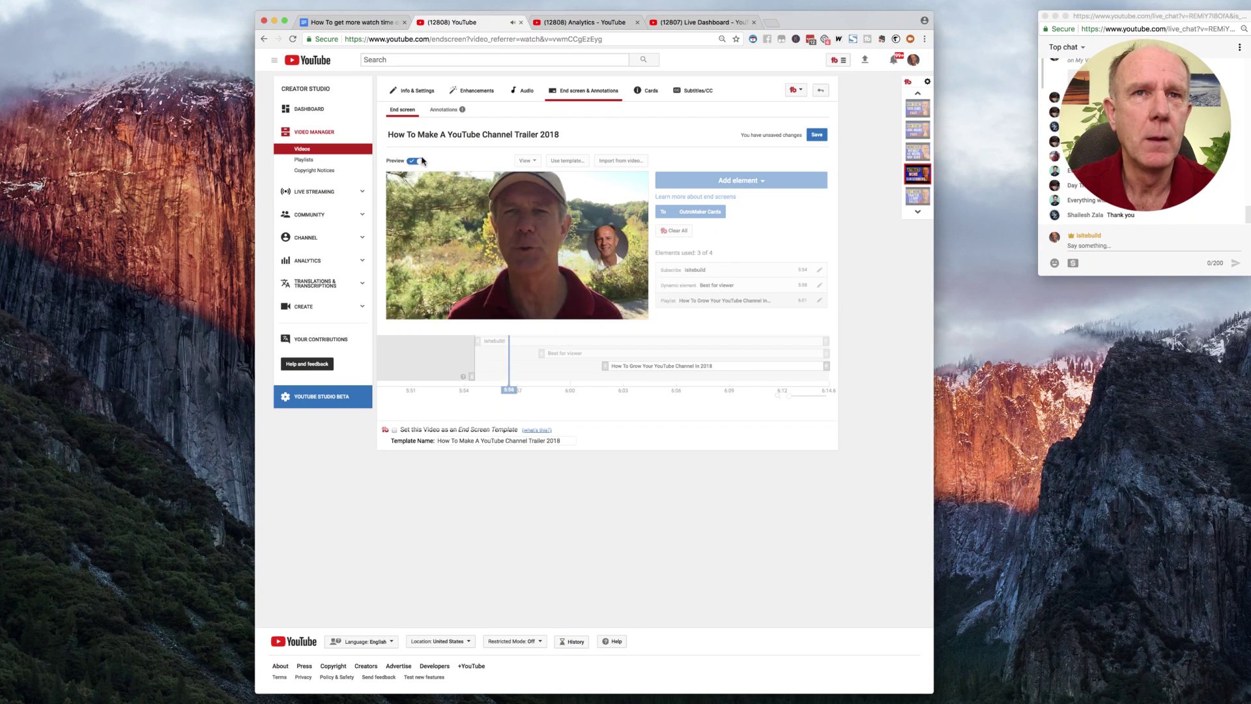
{"action": "left_click", "coordinate": [414, 161]}
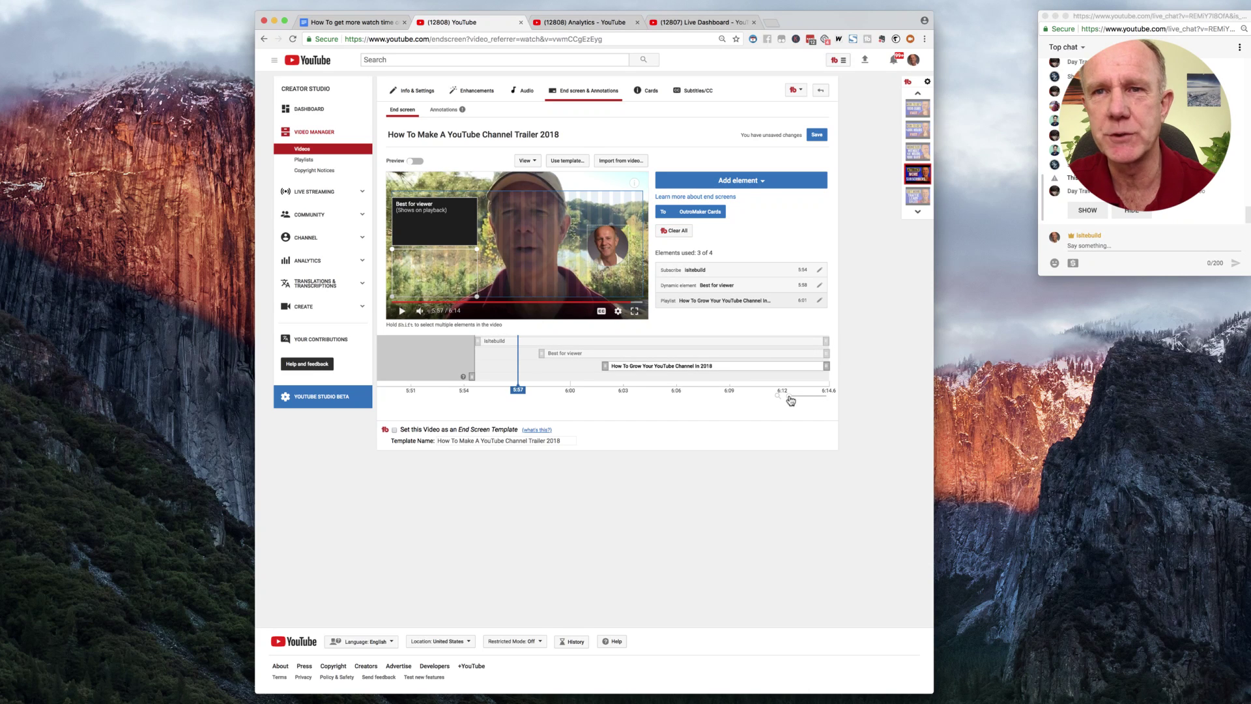
- Save the end screen changes for "How To Make A YouTube Channel Trailer 2018"
{"action": "mouse_move", "coordinate": [790, 399]}
{"action": "left_mouse_down"}
{"action": "mouse_move", "coordinate": [803, 399]}
{"action": "mouse_move", "coordinate": [791, 399]}
{"action": "left_mouse_up"}
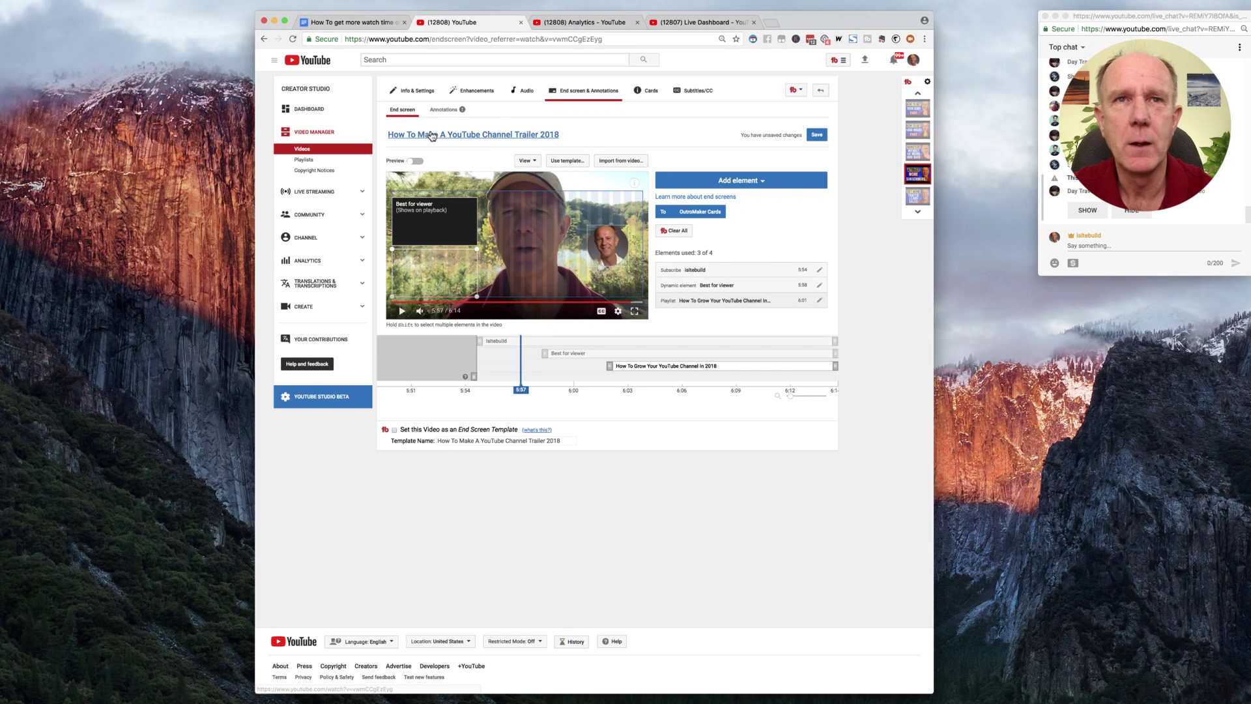
{"action": "left_click", "coordinate": [818, 135]}
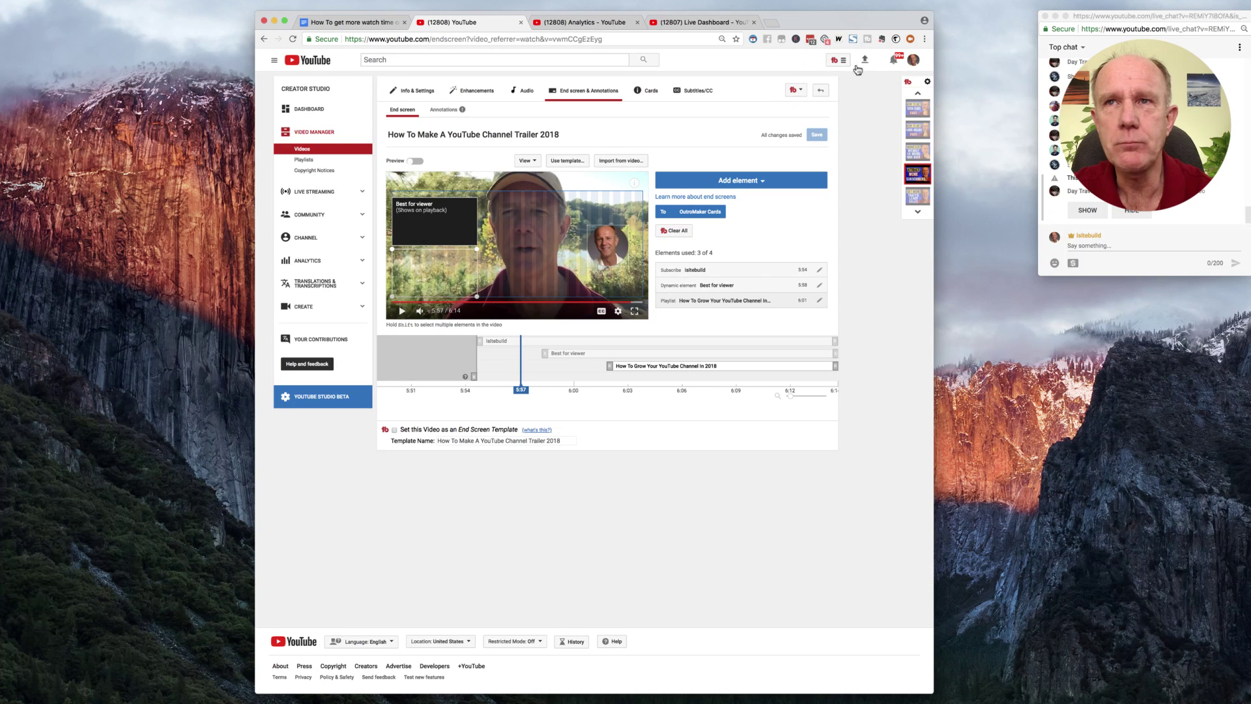
{"action": "left_click", "coordinate": [966, 207]}
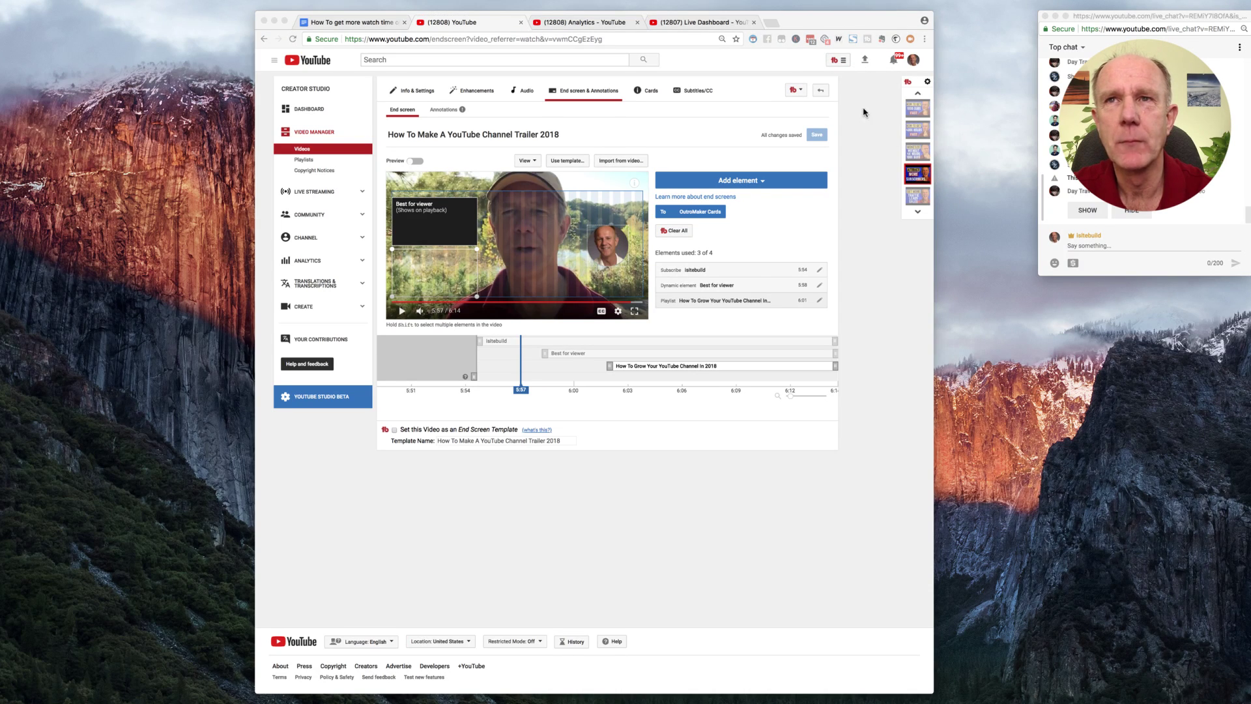